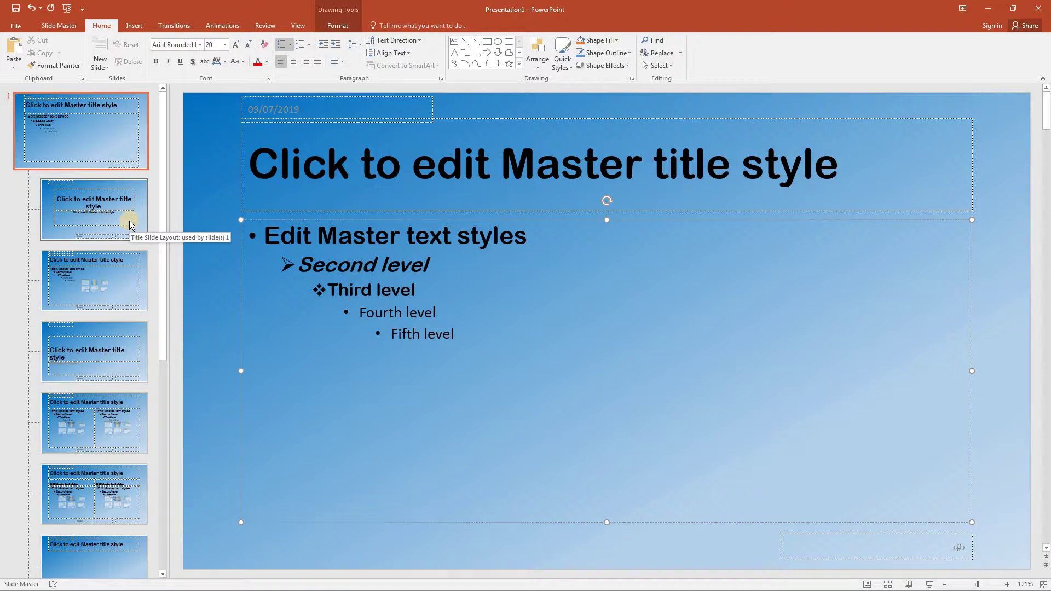
Step: Set the Title Slide layout's master title to Broadway, size 50 (was 60)
{"action": "left_click", "coordinate": [129, 221]}
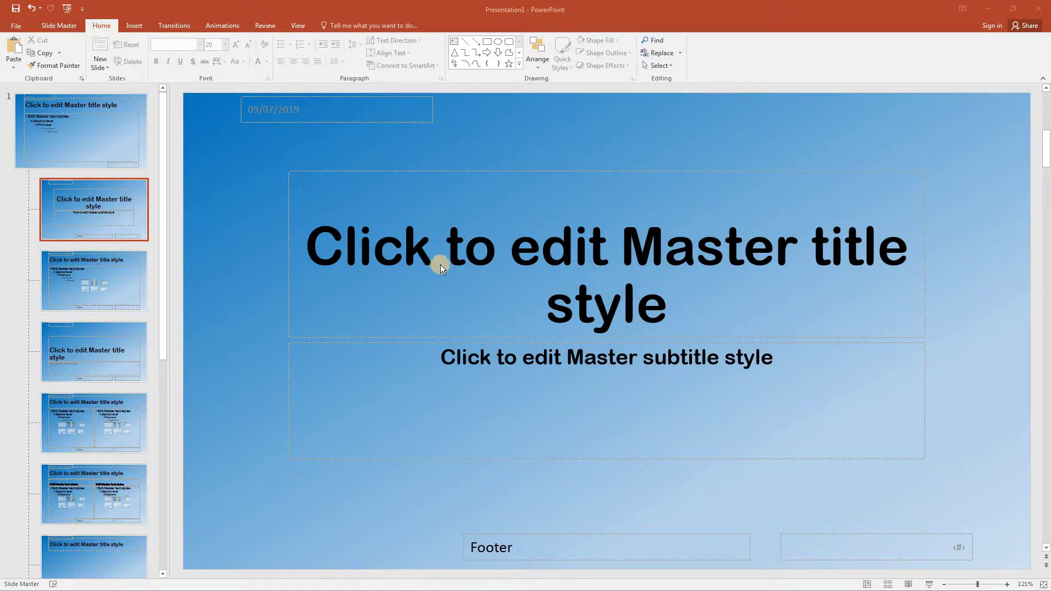
{"action": "left_click", "coordinate": [573, 249]}
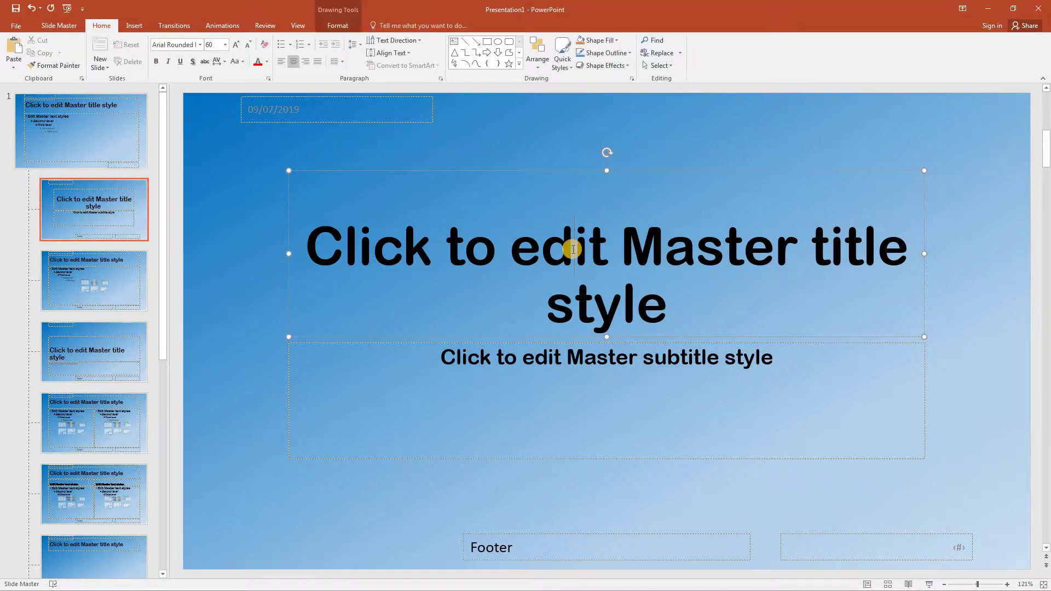
{"action": "left_click", "coordinate": [200, 45]}
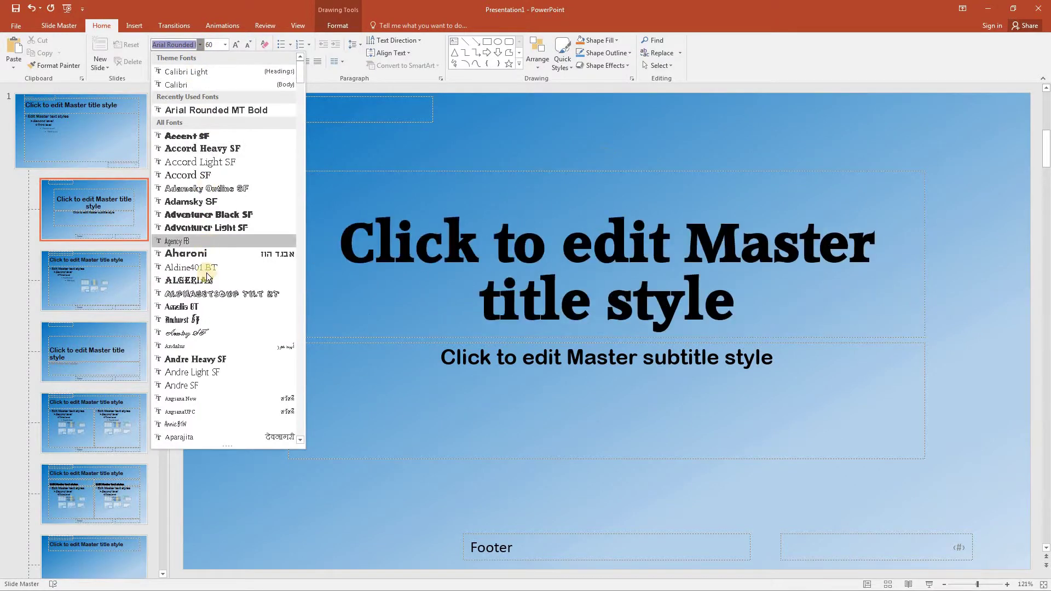
{"action": "scroll", "coordinate": [208, 268], "scroll_direction": "down", "scroll_amount": 15}
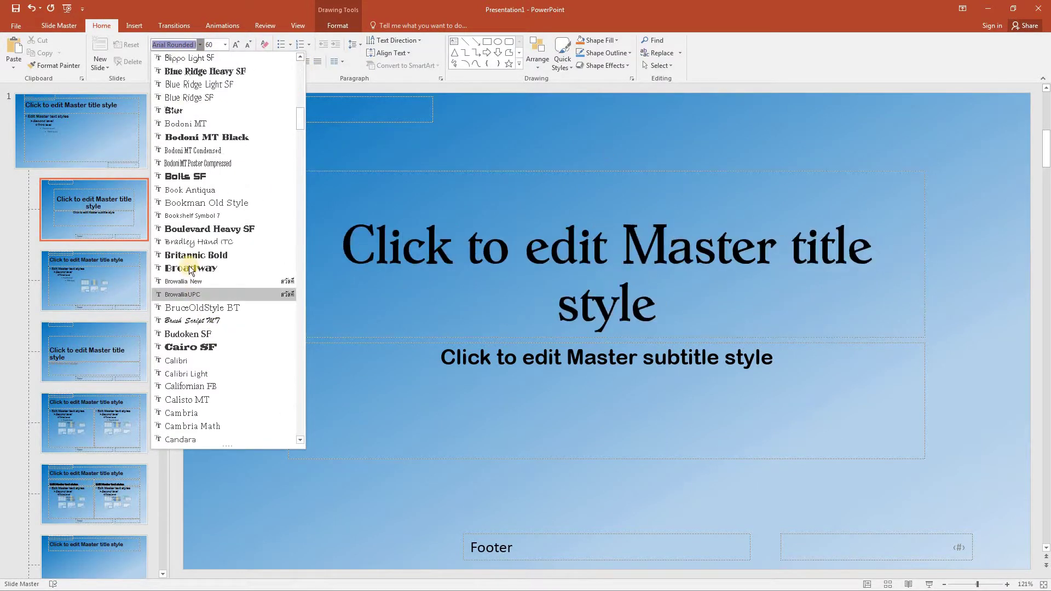
{"action": "left_click", "coordinate": [190, 268]}
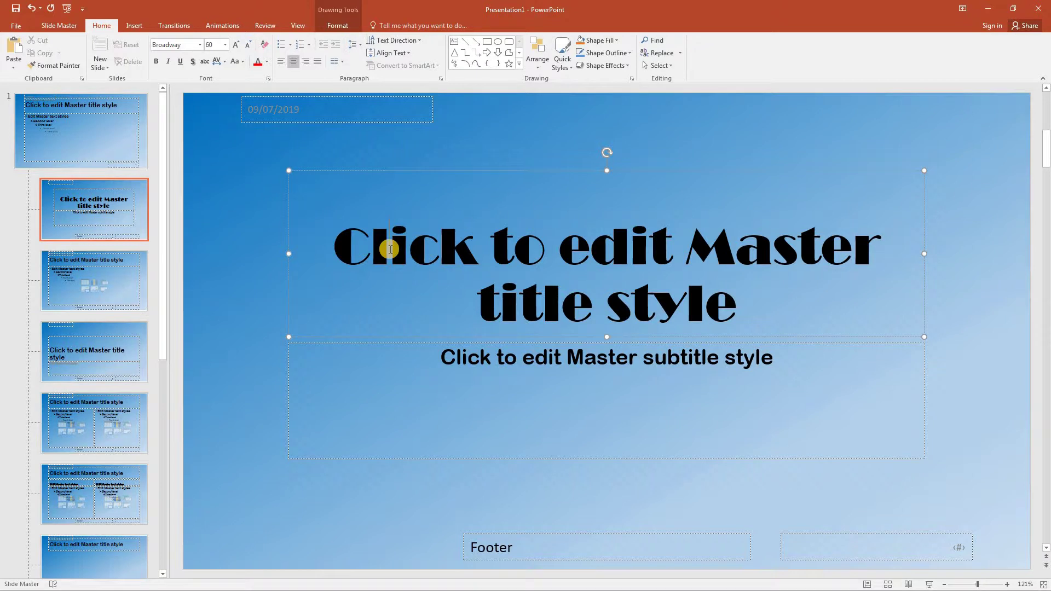
{"action": "left_click", "coordinate": [224, 46]}
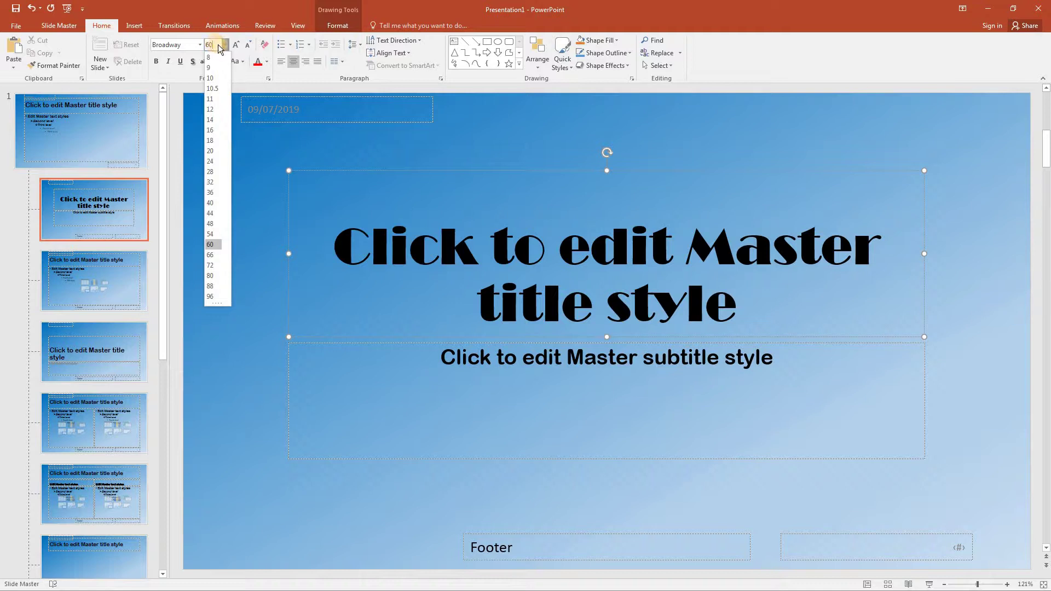
{"action": "key", "text": "BackSpace"}
{"action": "type", "text": "50"}
{"action": "key", "text": "Return"}
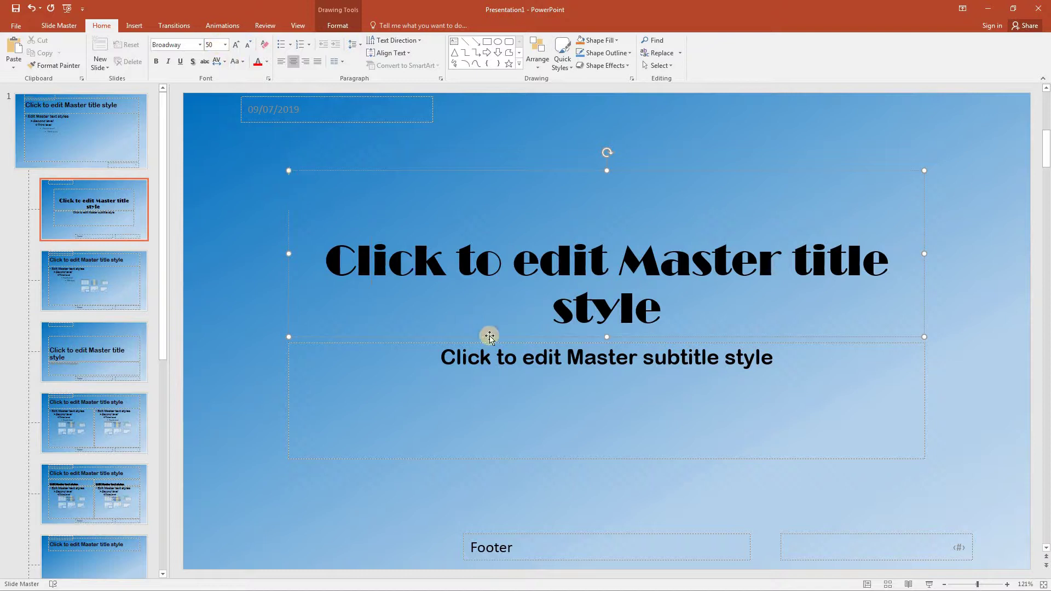
Step: Format the Title Slide layout's master subtitle in Tahoma at size 36
{"action": "left_click", "coordinate": [531, 357]}
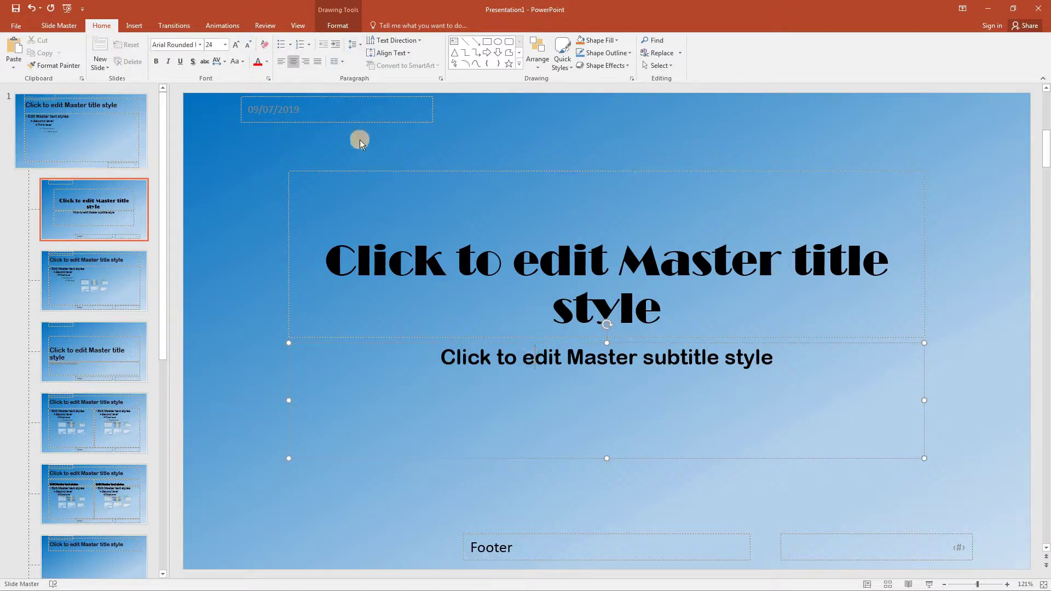
{"action": "left_click", "coordinate": [200, 45]}
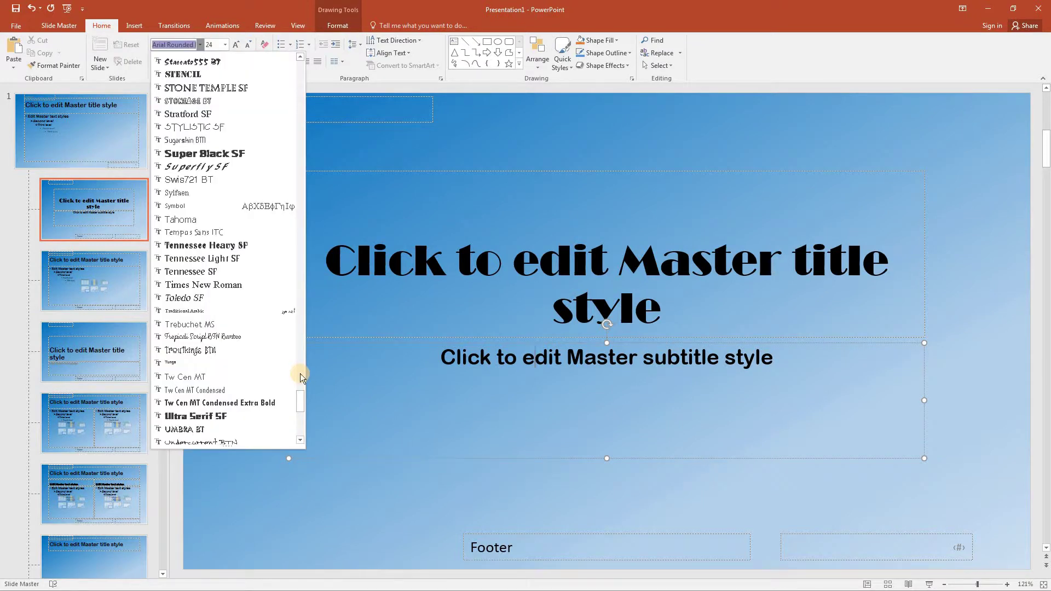
{"action": "left_click", "coordinate": [212, 220]}
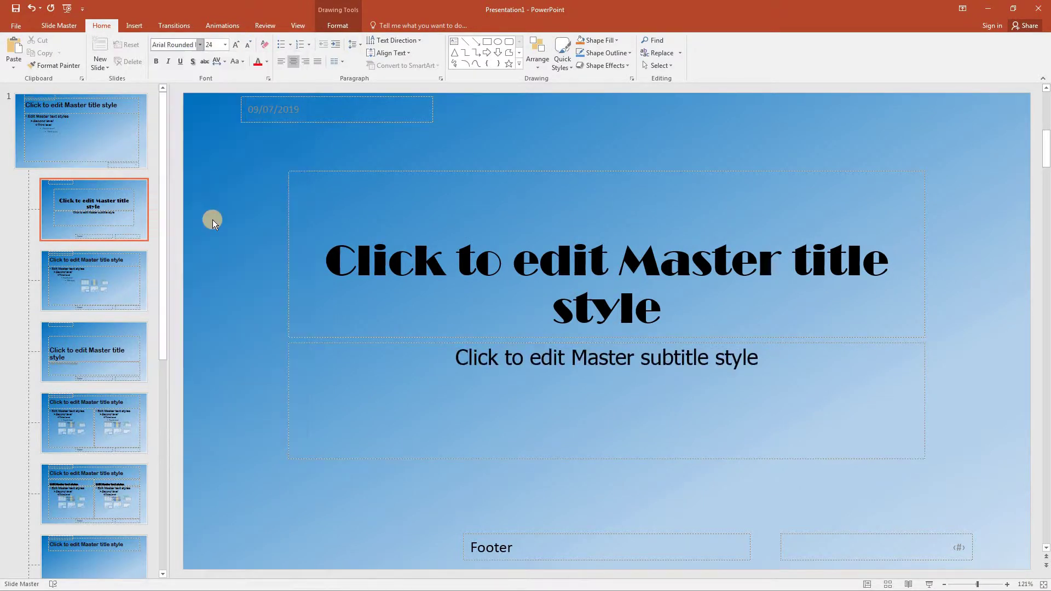
{"action": "left_click", "coordinate": [225, 45]}
{"action": "left_click", "coordinate": [214, 192]}
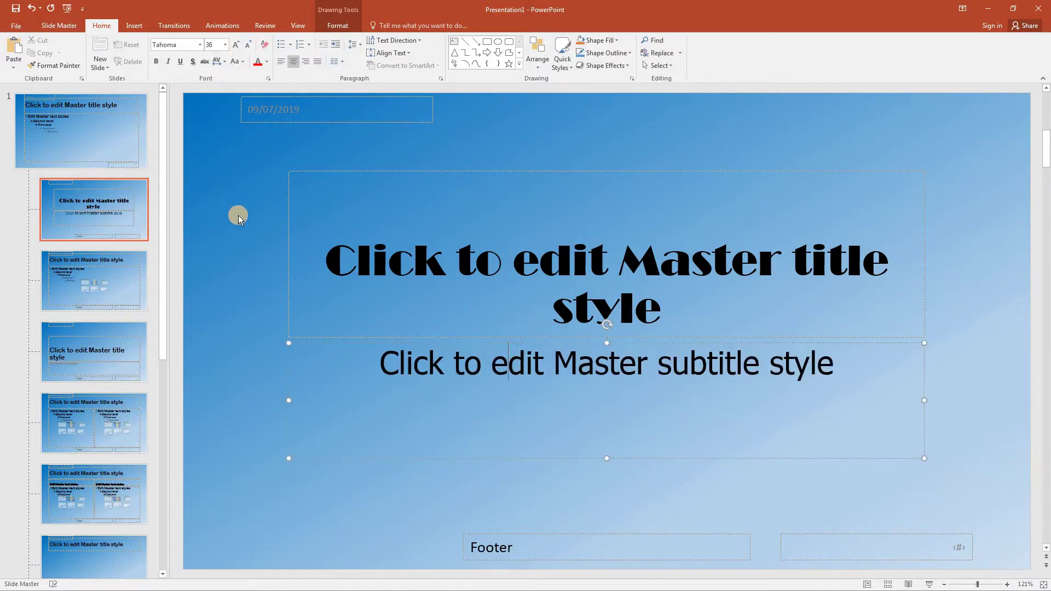
Step: Switch from Slide Master back to Normal view via the View tab
{"action": "left_click", "coordinate": [294, 24]}
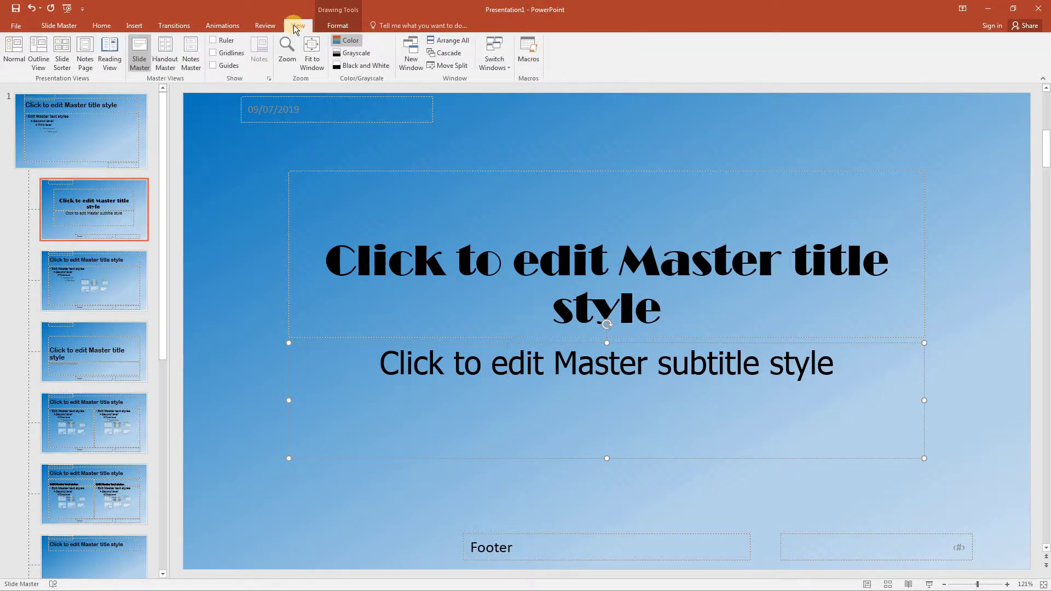
{"action": "left_click", "coordinate": [13, 54]}
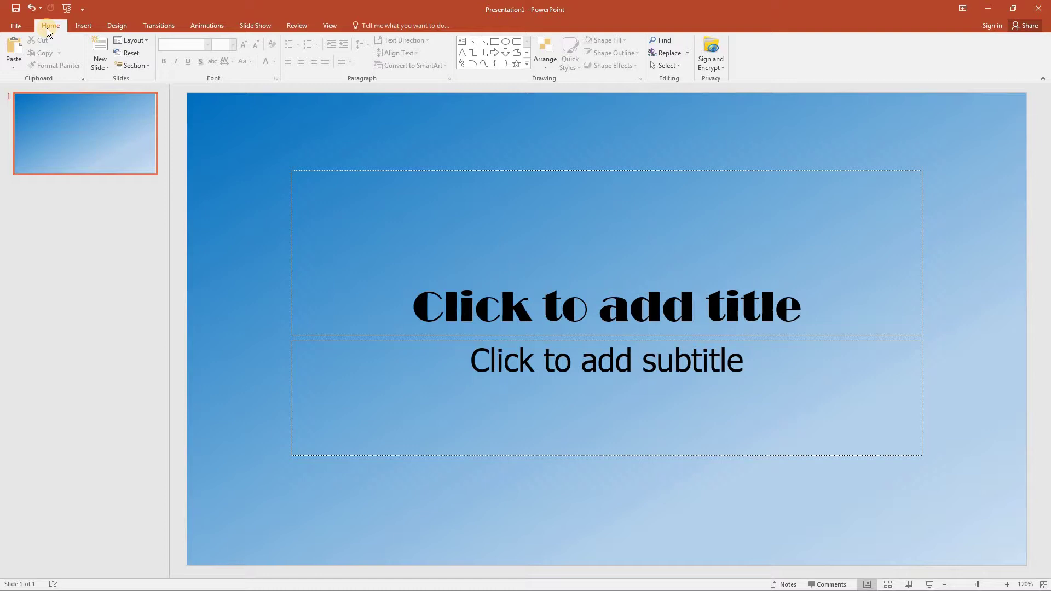
Step: Insert three Title and Content slides, then review slides 1 through 4
{"action": "left_click", "coordinate": [99, 62]}
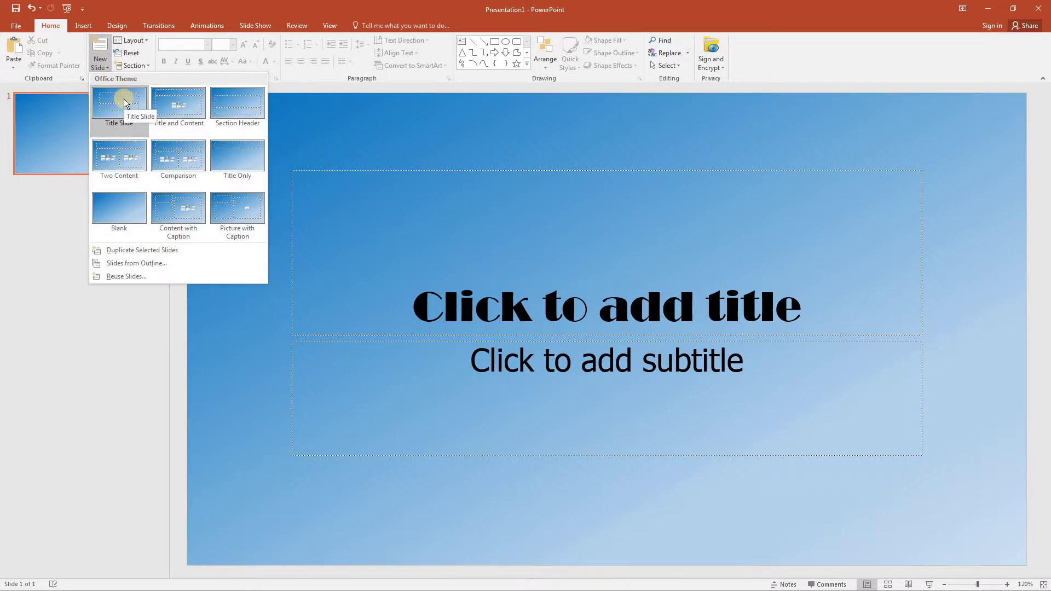
{"action": "left_click", "coordinate": [179, 114]}
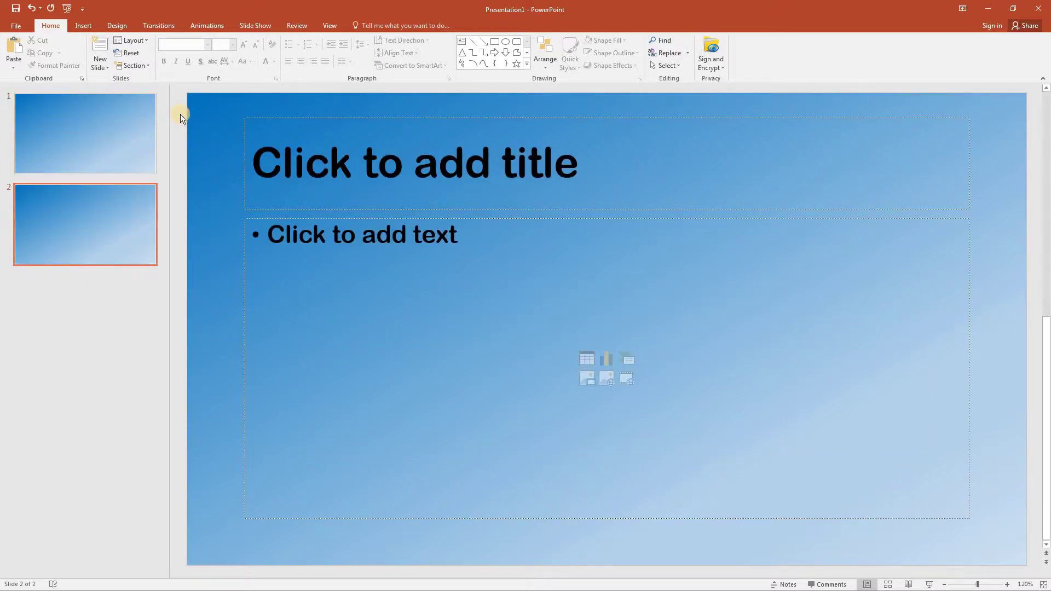
{"action": "left_click", "coordinate": [100, 63]}
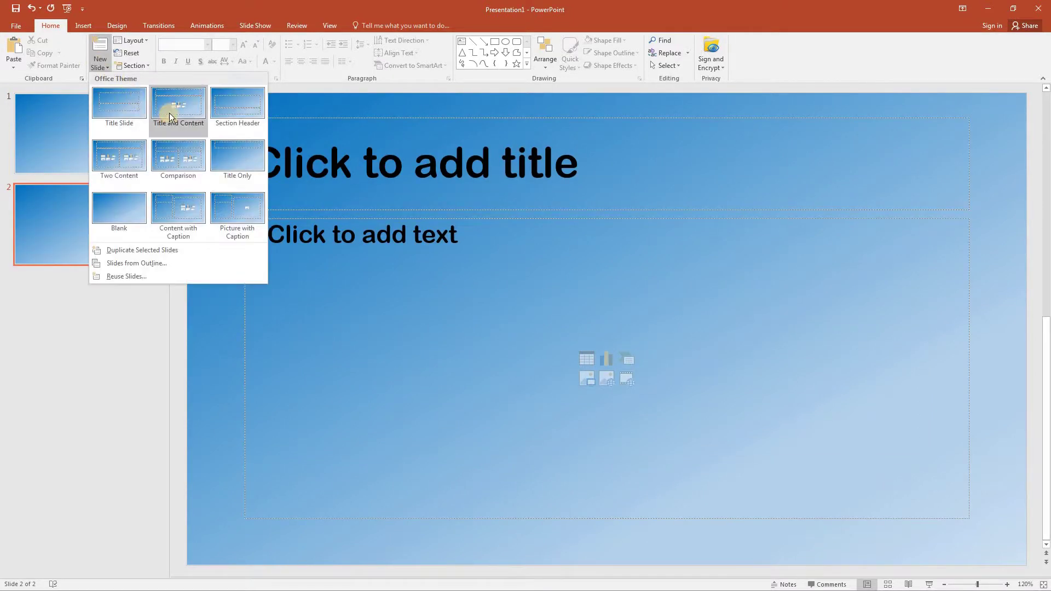
{"action": "left_click", "coordinate": [159, 103]}
{"action": "left_click", "coordinate": [108, 68]}
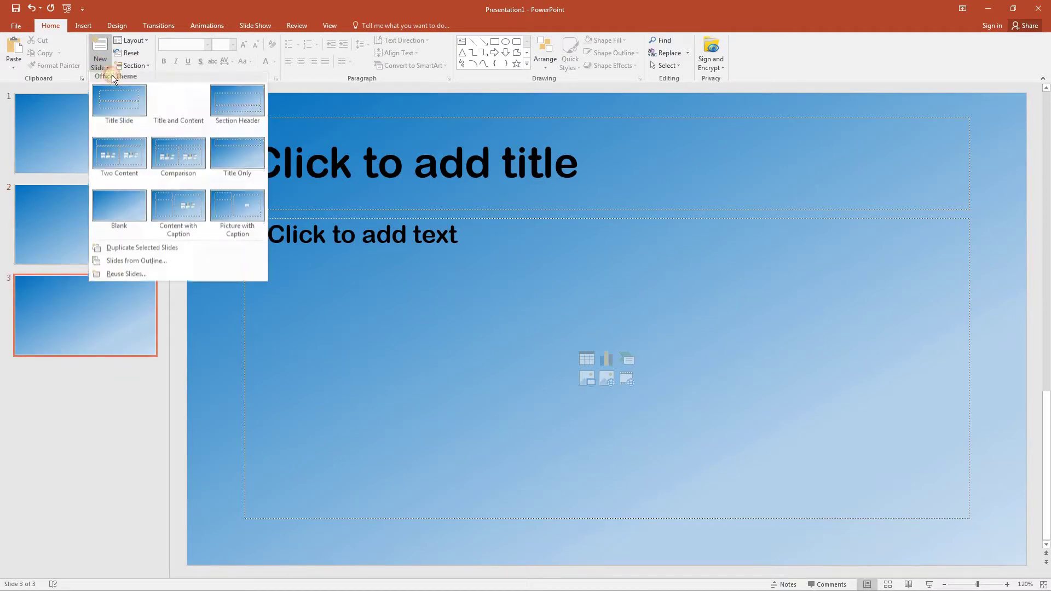
{"action": "left_click", "coordinate": [182, 113]}
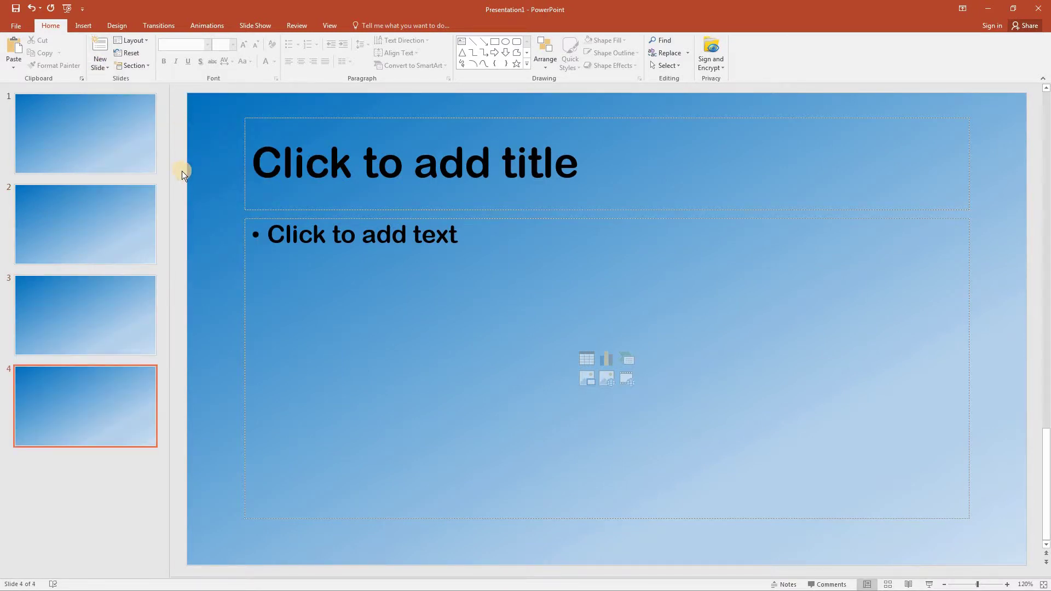
{"action": "left_click", "coordinate": [106, 150]}
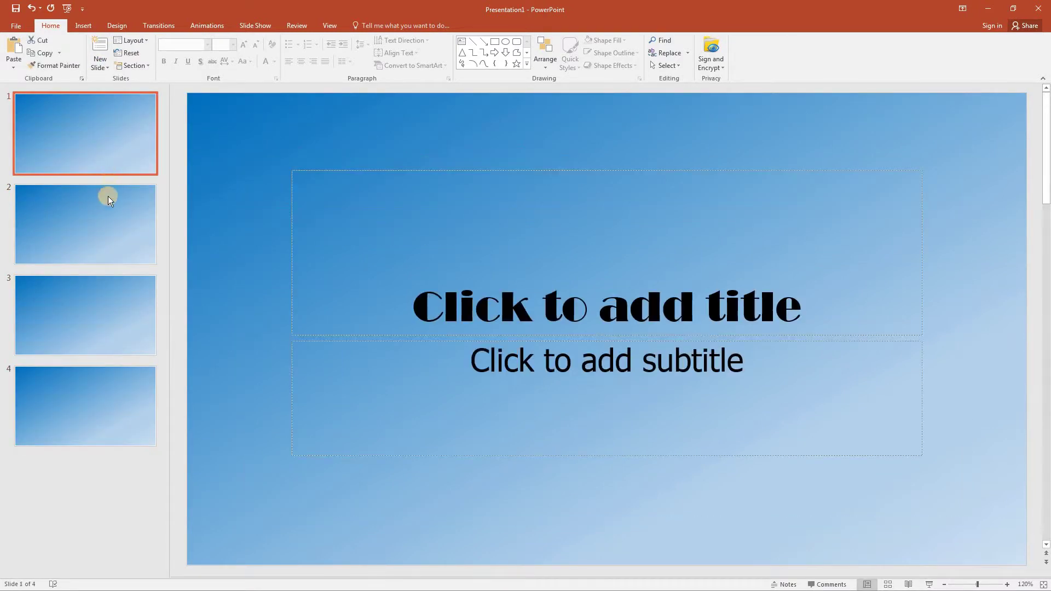
{"action": "left_click", "coordinate": [108, 221]}
{"action": "left_click", "coordinate": [100, 301]}
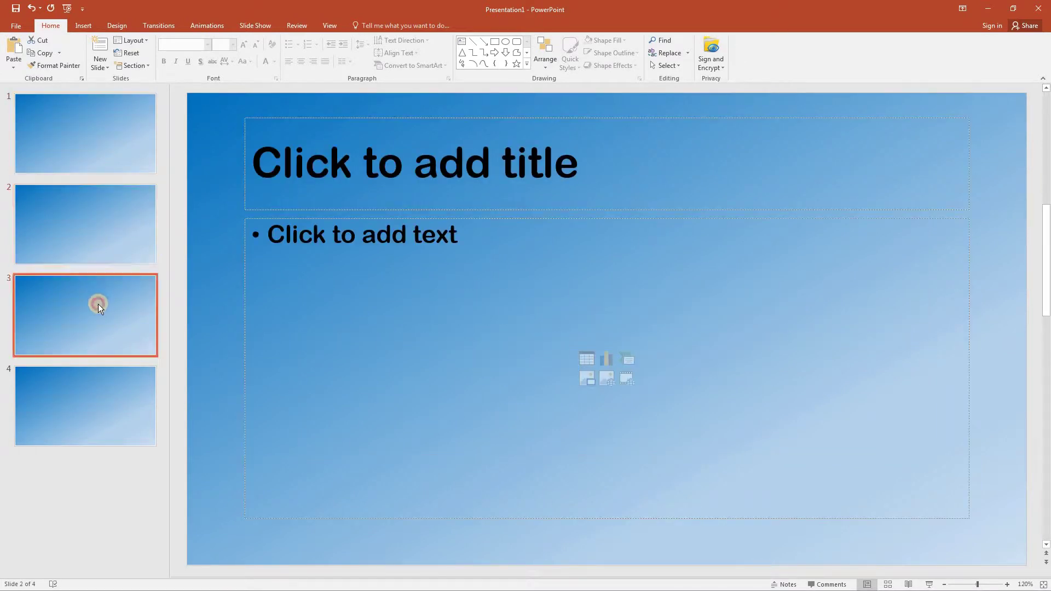
{"action": "left_click", "coordinate": [101, 395]}
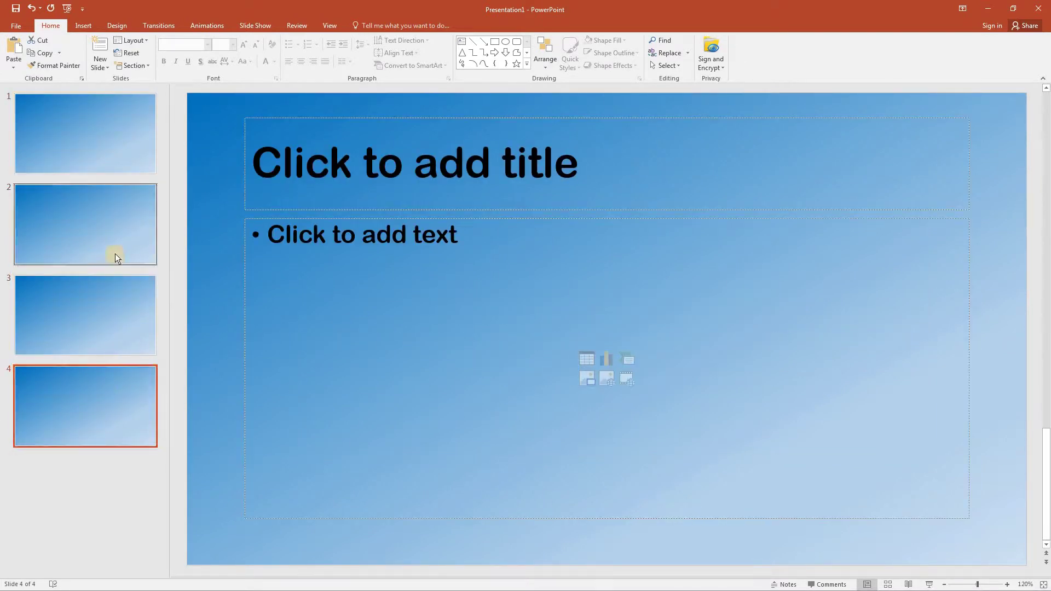
Step: Title slide 1 'Title Slide' and slide 2 'Slide 2'
{"action": "left_click", "coordinate": [98, 147]}
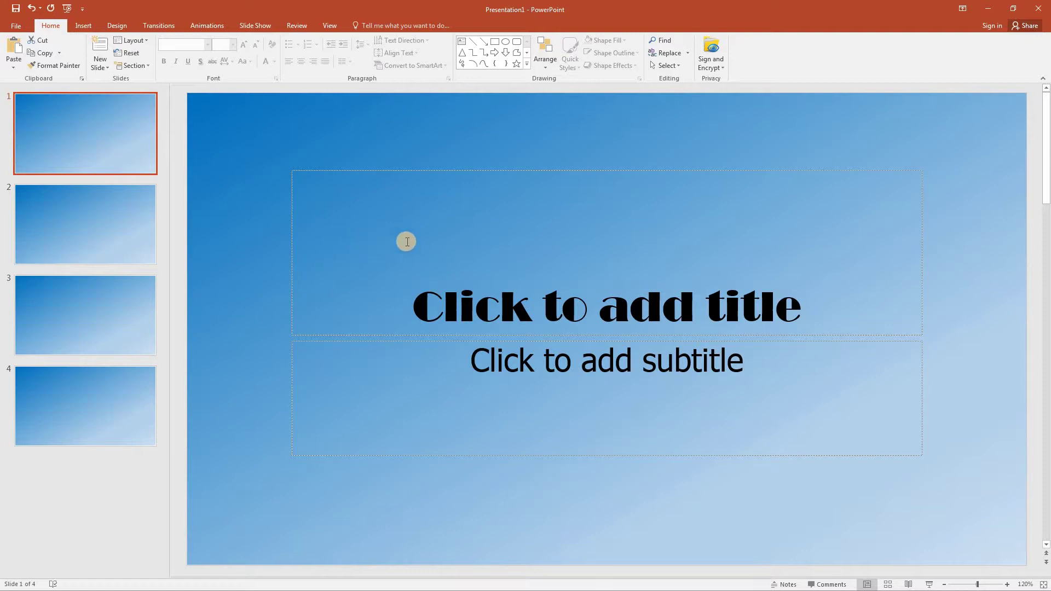
{"action": "left_click", "coordinate": [795, 309]}
{"action": "type", "text": "Title "}
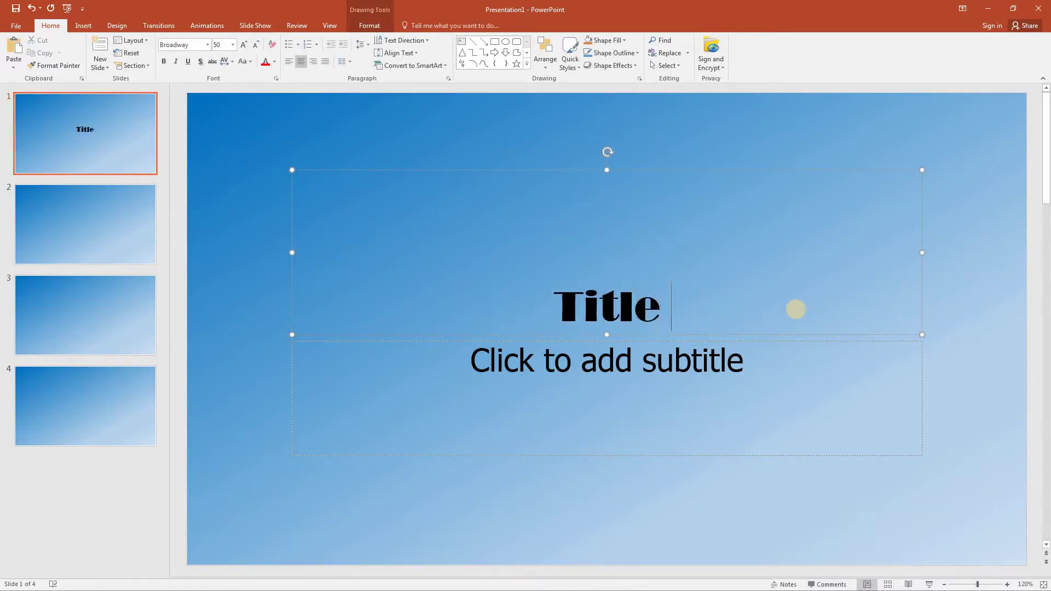
{"action": "type", "text": "Slide"}
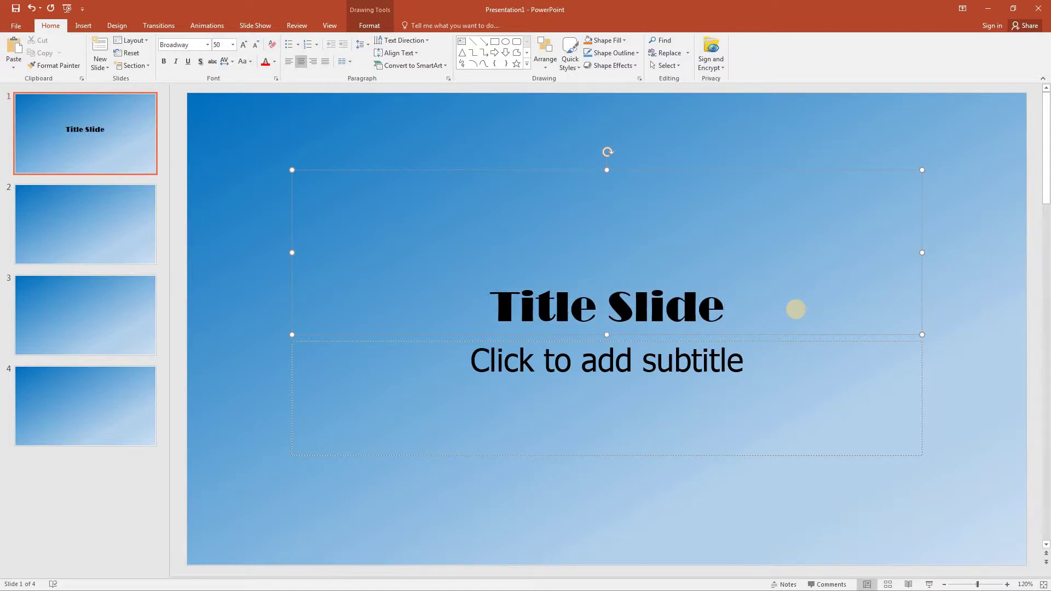
{"action": "left_click", "coordinate": [107, 224]}
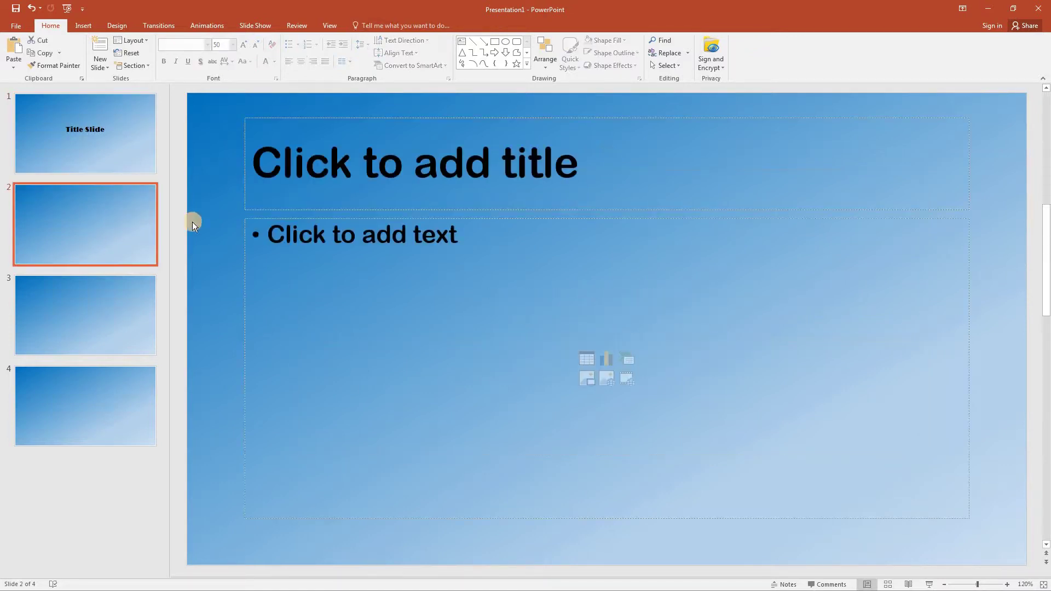
{"action": "left_click", "coordinate": [489, 166]}
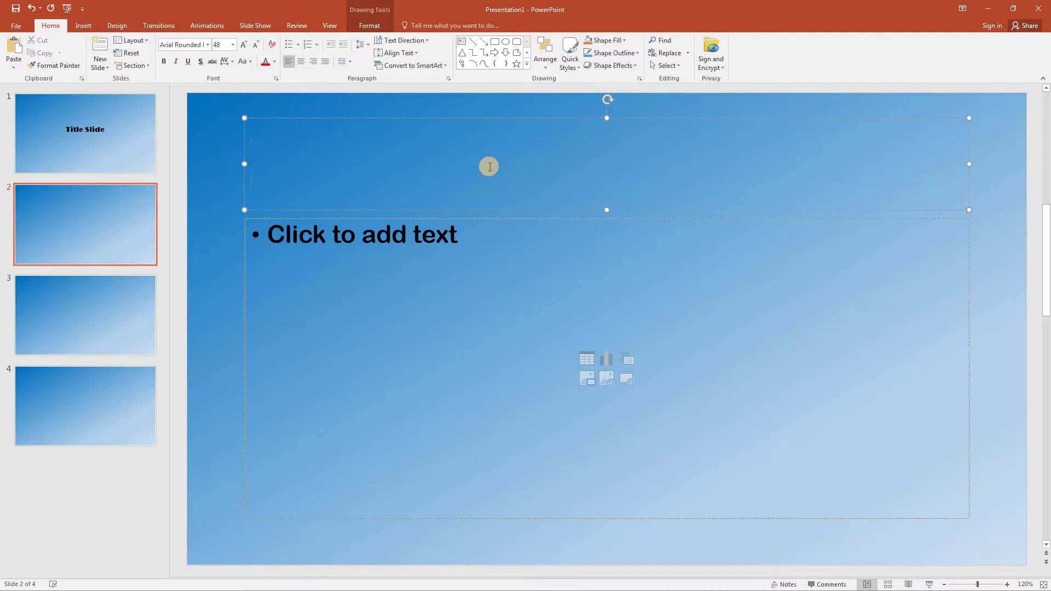
{"action": "type", "text": "S;"}
{"action": "key", "text": "BackSpace"}
{"action": "key", "text": "BackSpace"}
{"action": "type", "text": "Slide 2"}
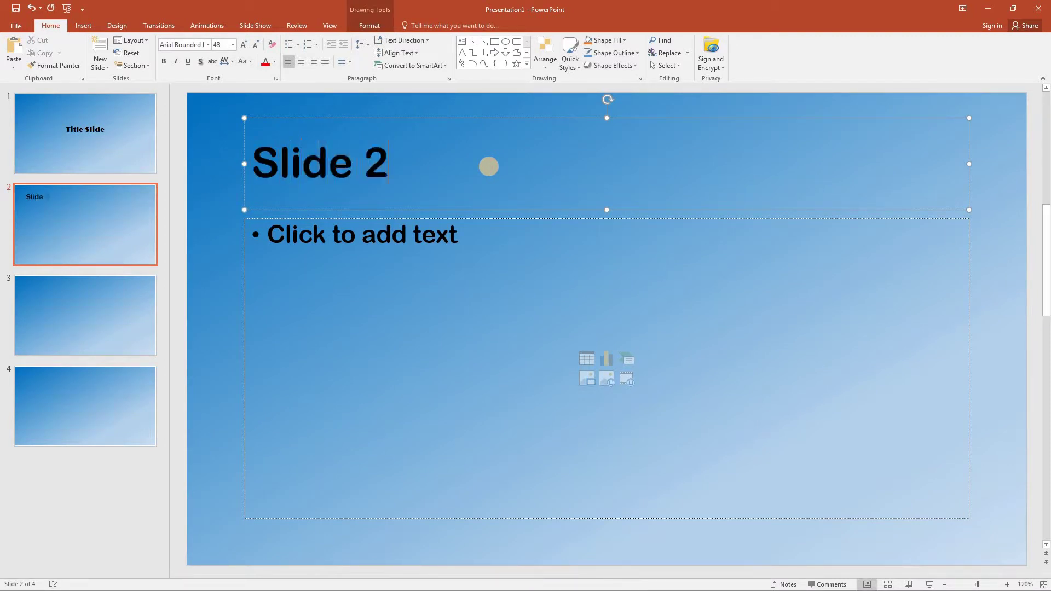
Step: Title slide 3 'Slide 3' and slide 4 'Slide 4'
{"action": "left_click", "coordinate": [91, 310]}
{"action": "left_click", "coordinate": [419, 158]}
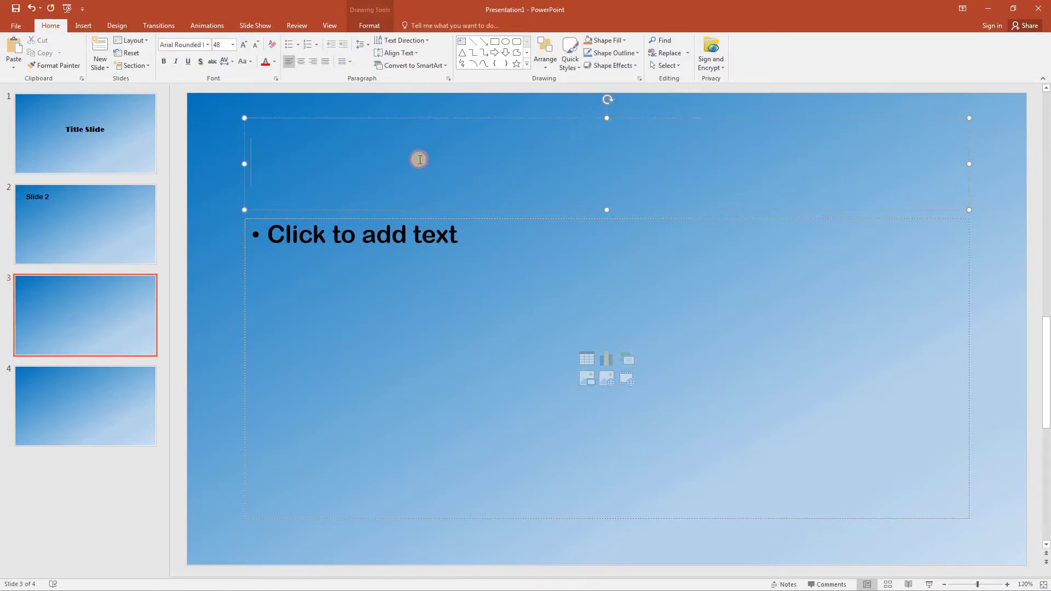
{"action": "type", "text": "Slide 3"}
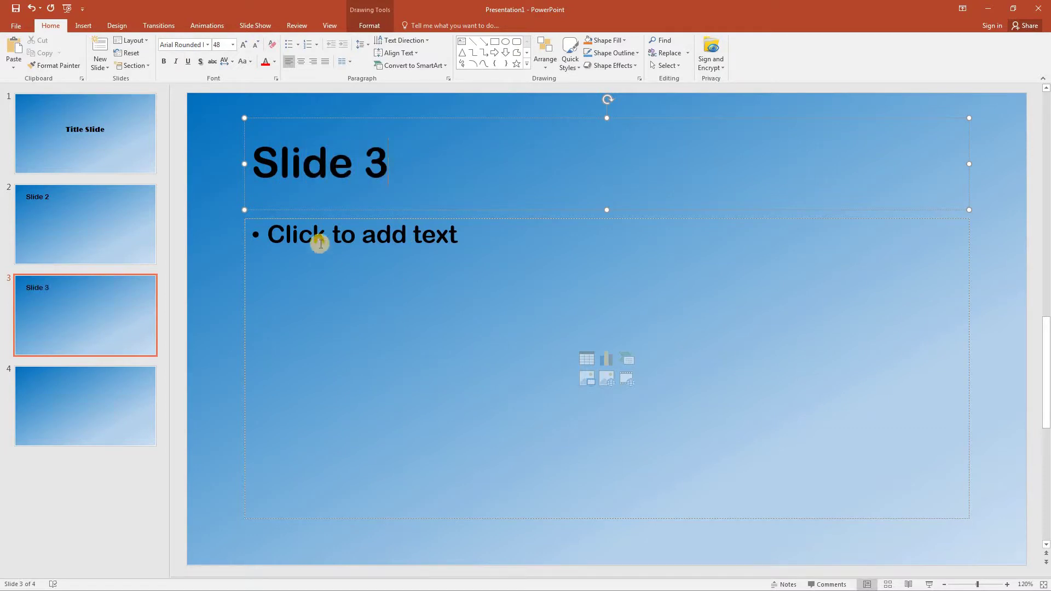
{"action": "left_click", "coordinate": [63, 392]}
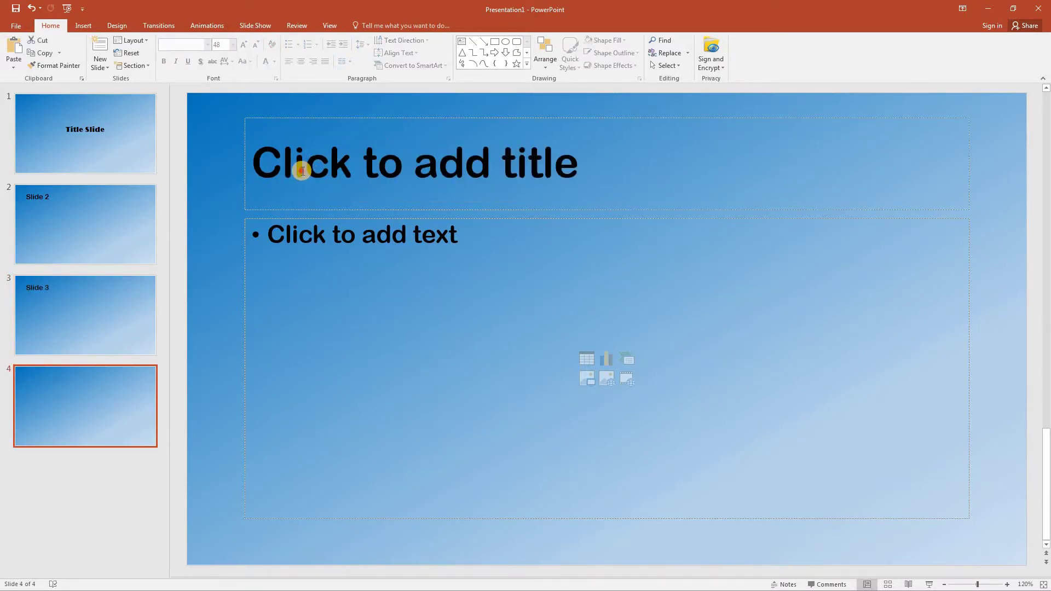
{"action": "left_click", "coordinate": [302, 171]}
{"action": "type", "text": "Slide 4"}
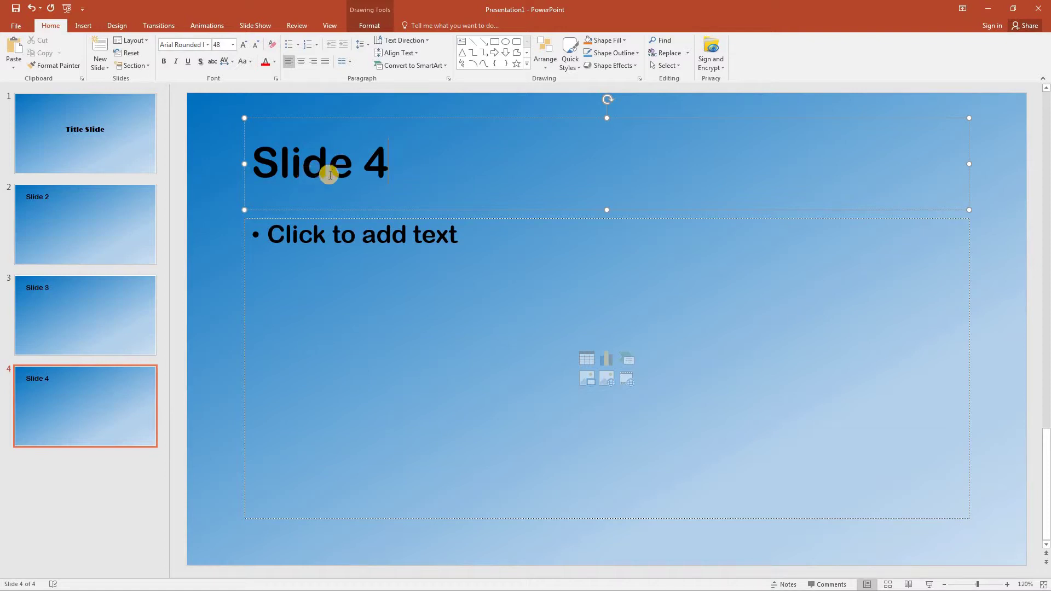
Step: Enter Slide Master view and insert a new title-only layout, selecting it
{"action": "left_click", "coordinate": [331, 26]}
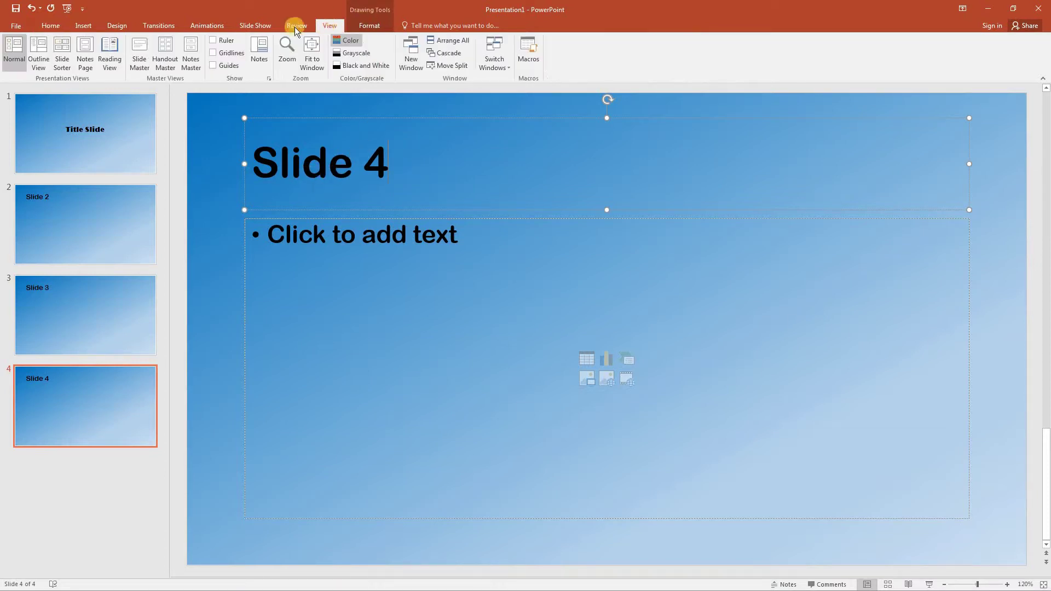
{"action": "left_click", "coordinate": [139, 61]}
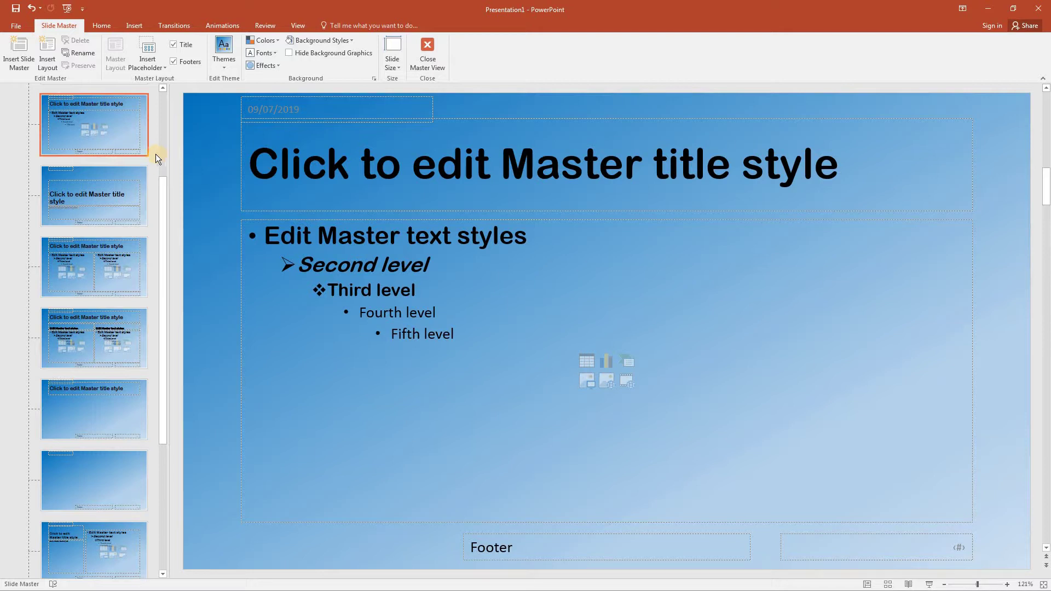
{"action": "left_click", "coordinate": [47, 57]}
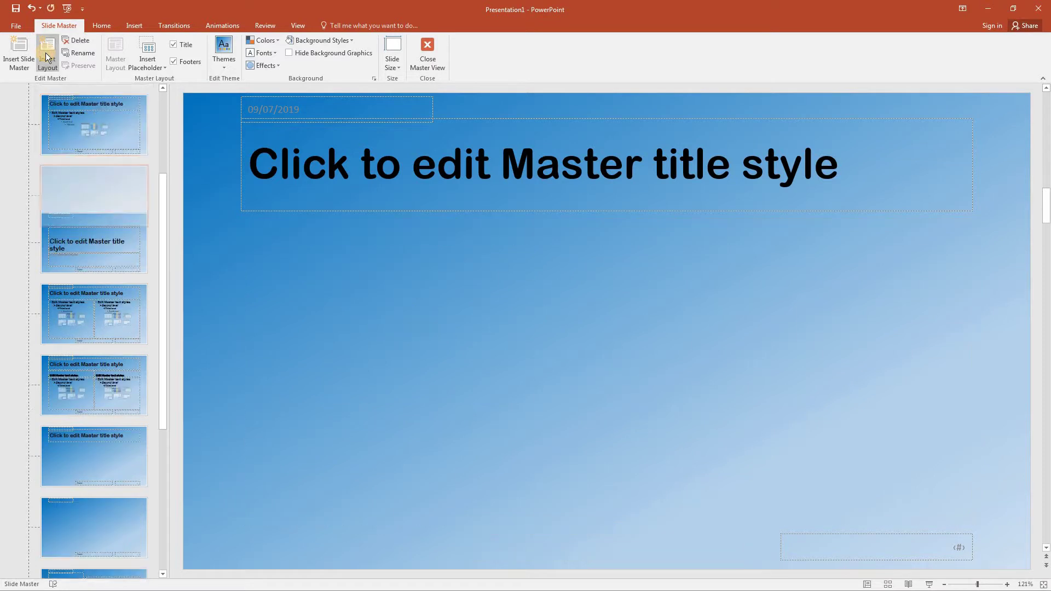
{"action": "left_click", "coordinate": [80, 207]}
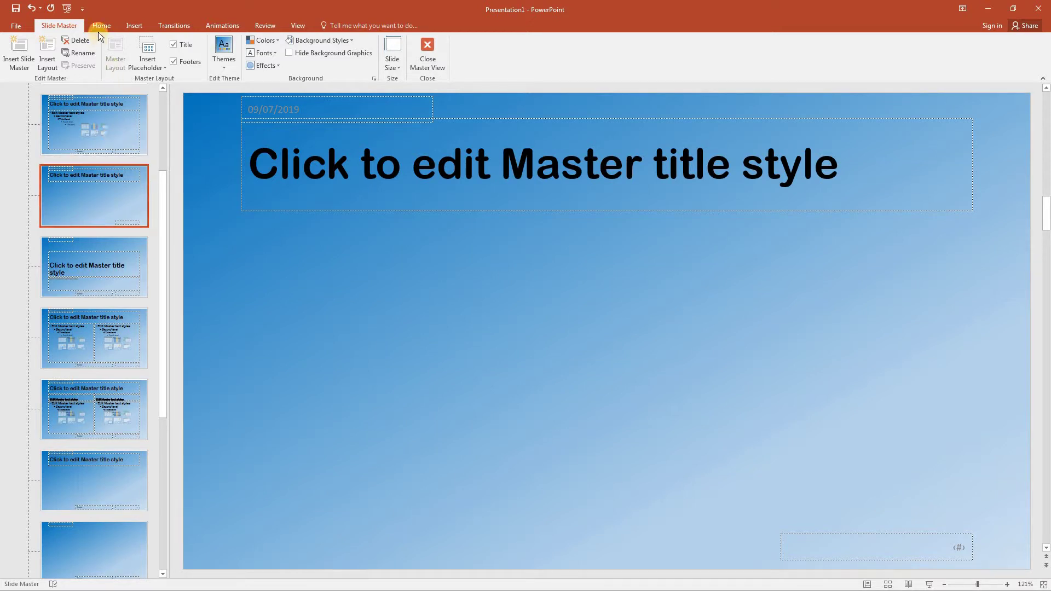
Step: Give the new layout a solid green fill in Format Background
{"action": "left_click", "coordinate": [325, 44]}
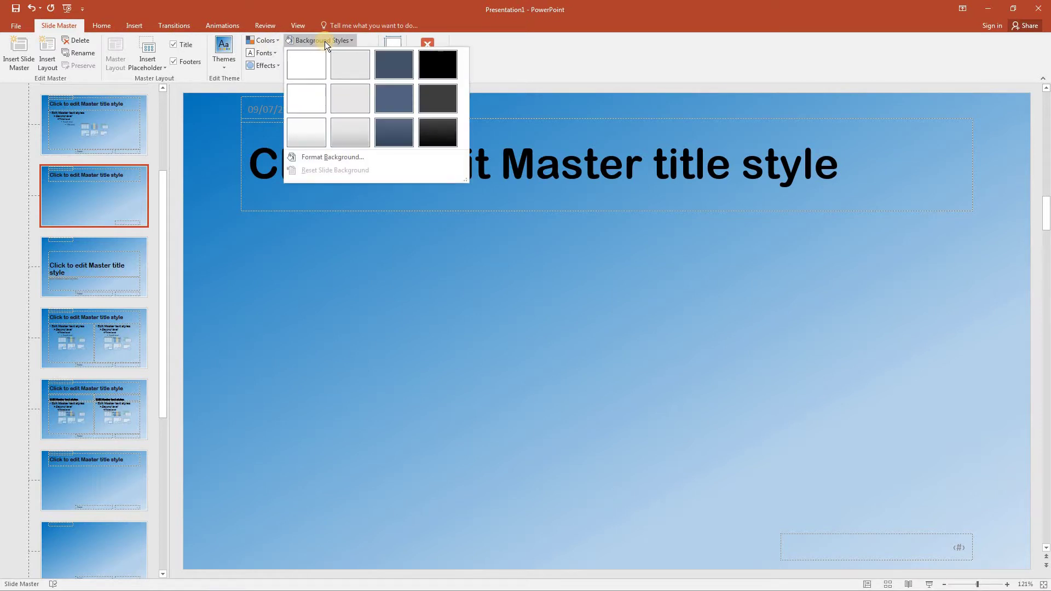
{"action": "left_click", "coordinate": [332, 157]}
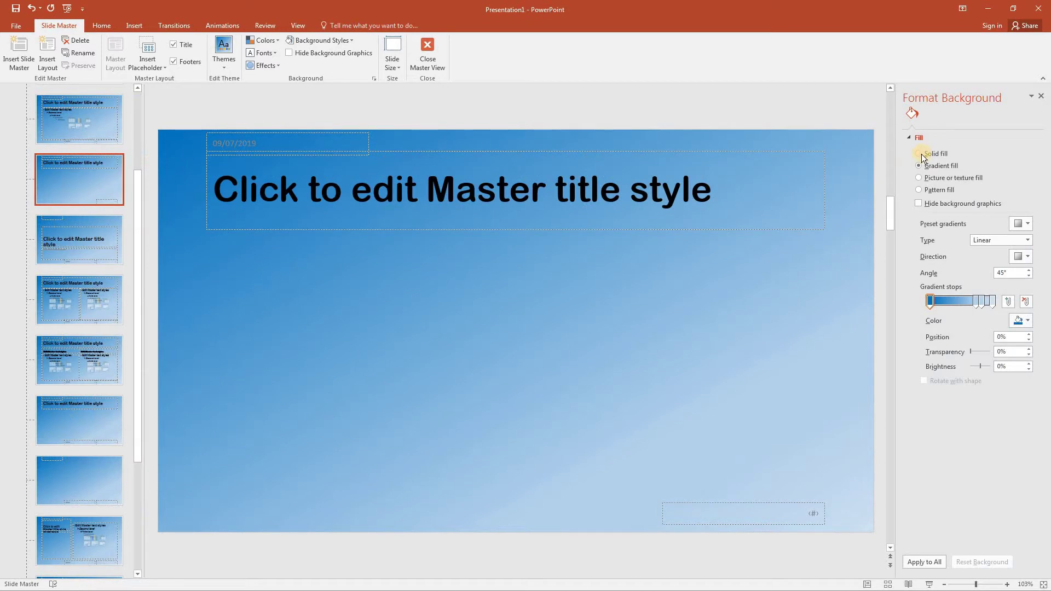
{"action": "left_click", "coordinate": [919, 153]}
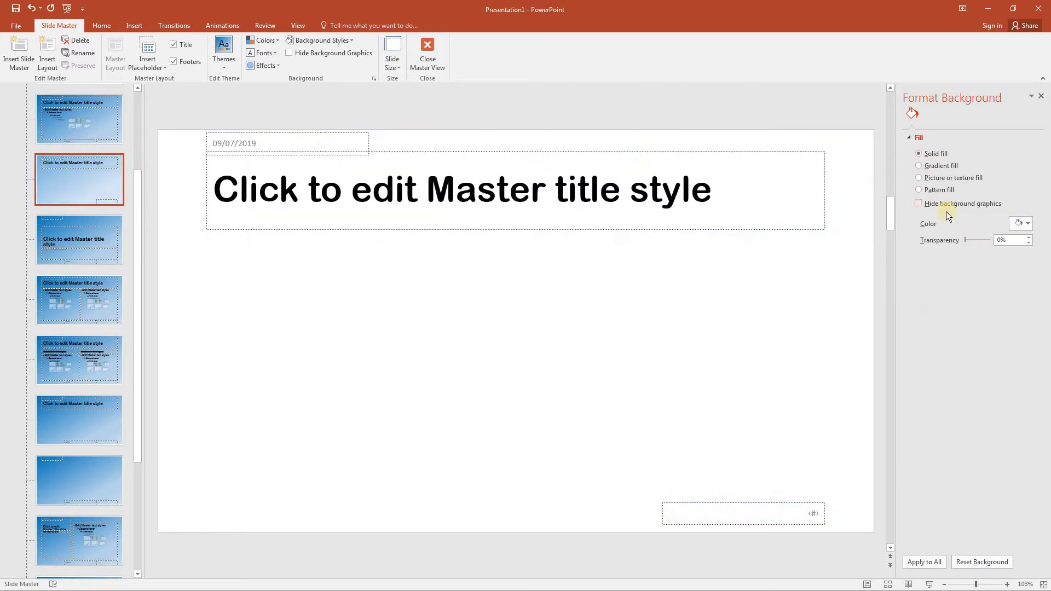
{"action": "left_click", "coordinate": [1027, 223]}
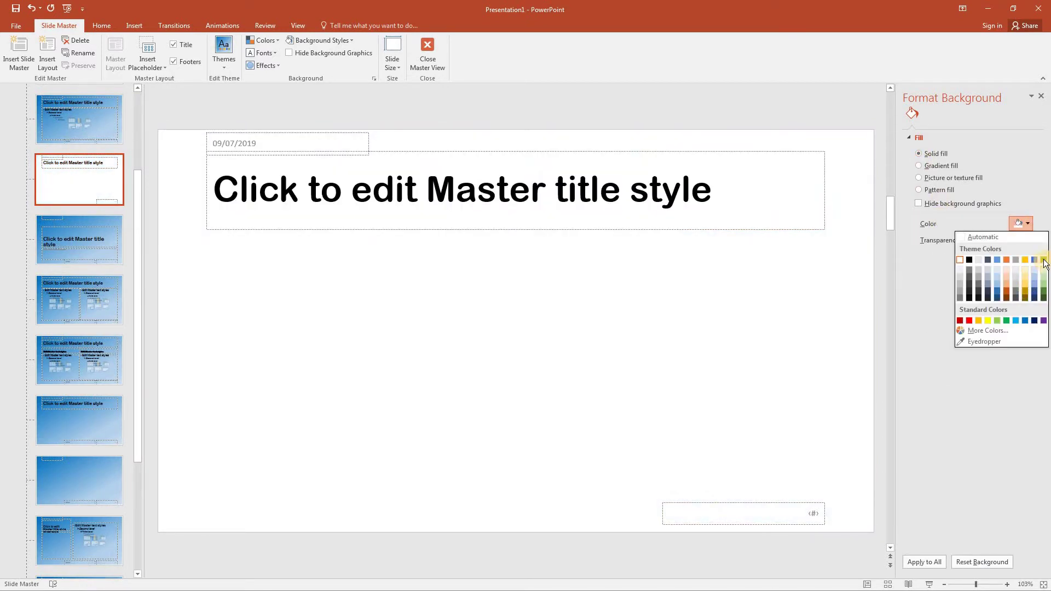
{"action": "key", "text": "Escape"}
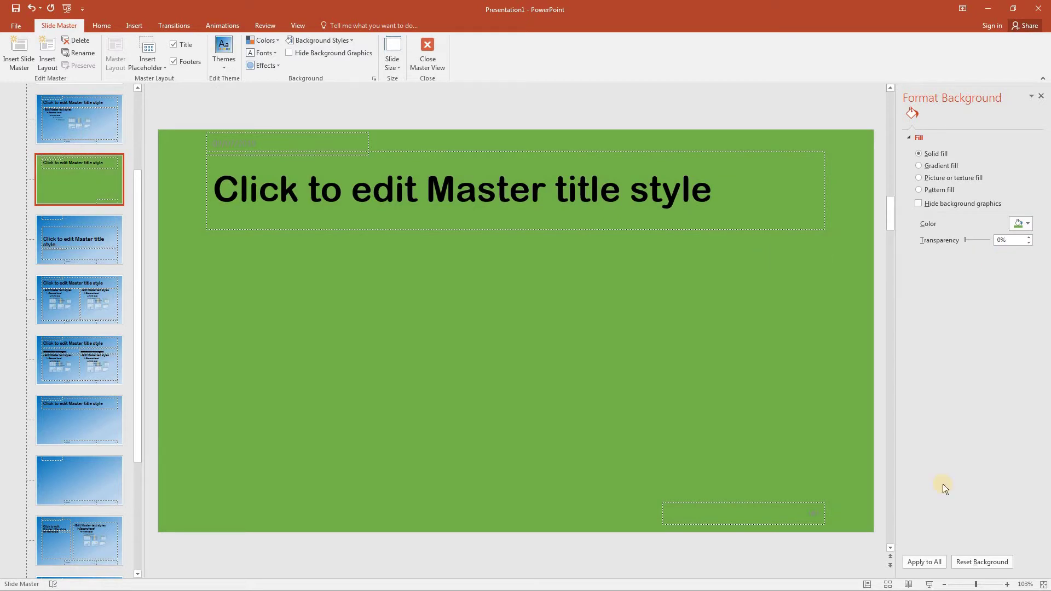
{"action": "left_click", "coordinate": [1040, 99]}
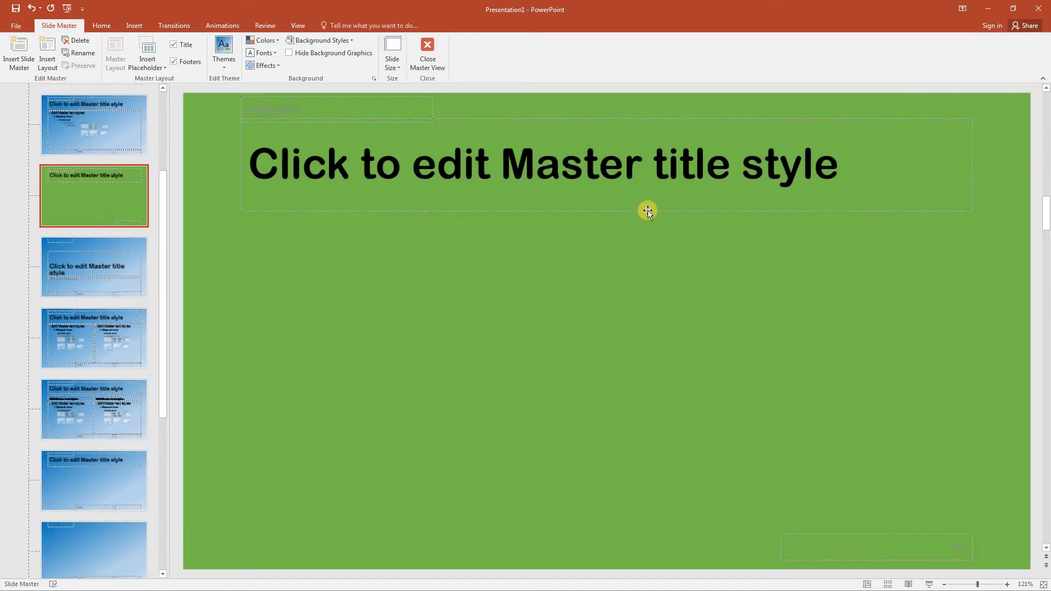
Step: Close Master View and apply the green Custom Layout to slide 4
{"action": "left_click", "coordinate": [424, 66]}
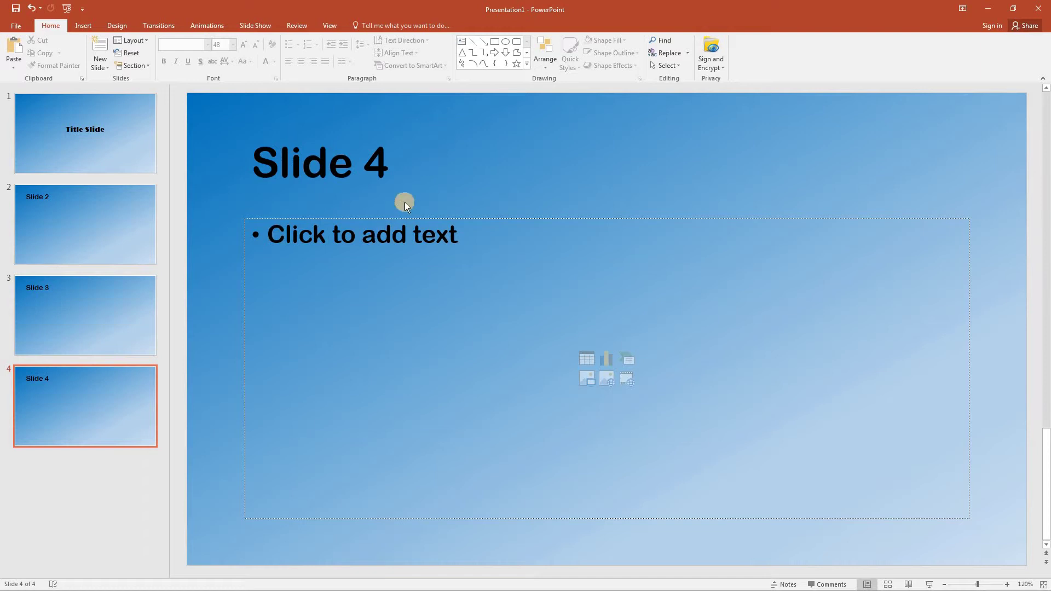
{"action": "right_click", "coordinate": [92, 394]}
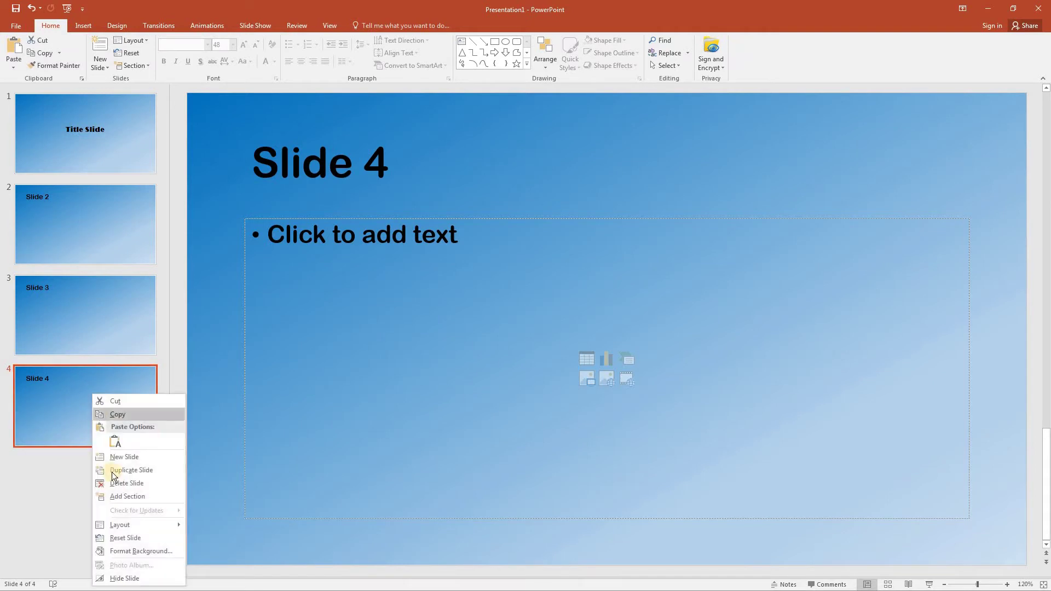
{"action": "mouse_move", "coordinate": [140, 526]}
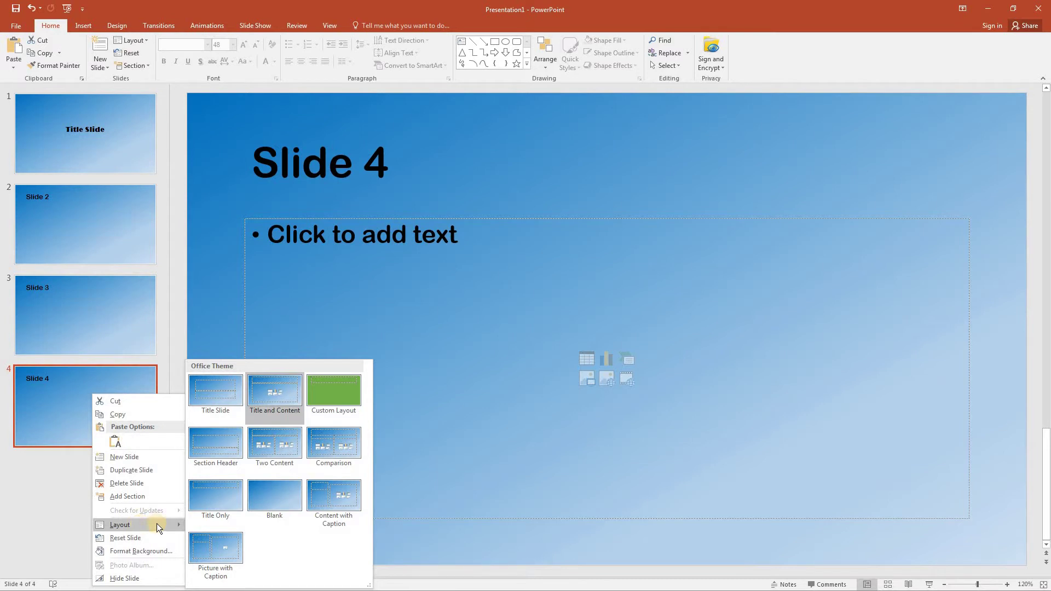
{"action": "left_click", "coordinate": [338, 392]}
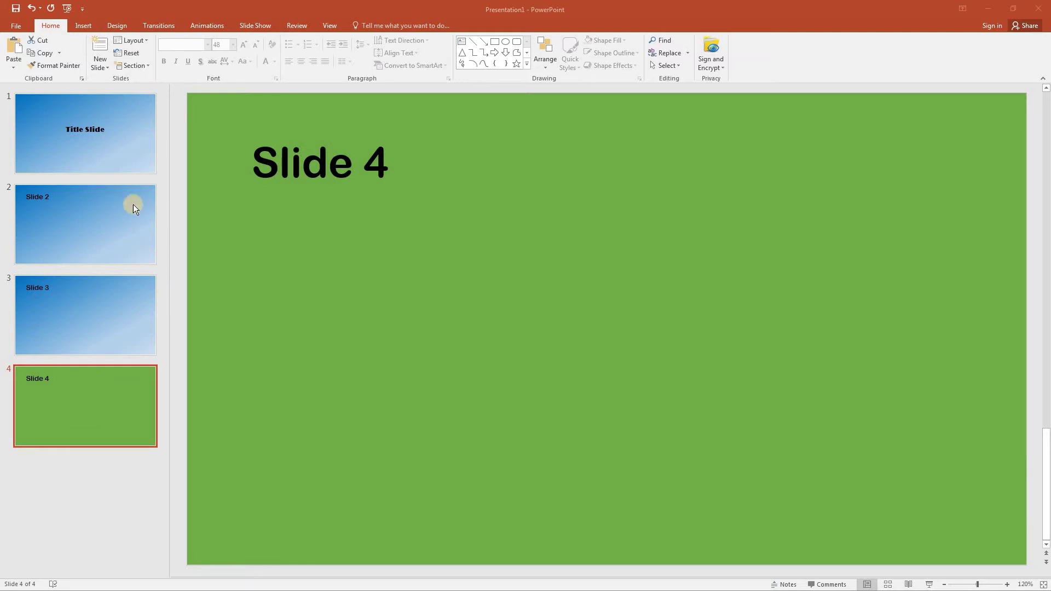
{"action": "left_click", "coordinate": [84, 141]}
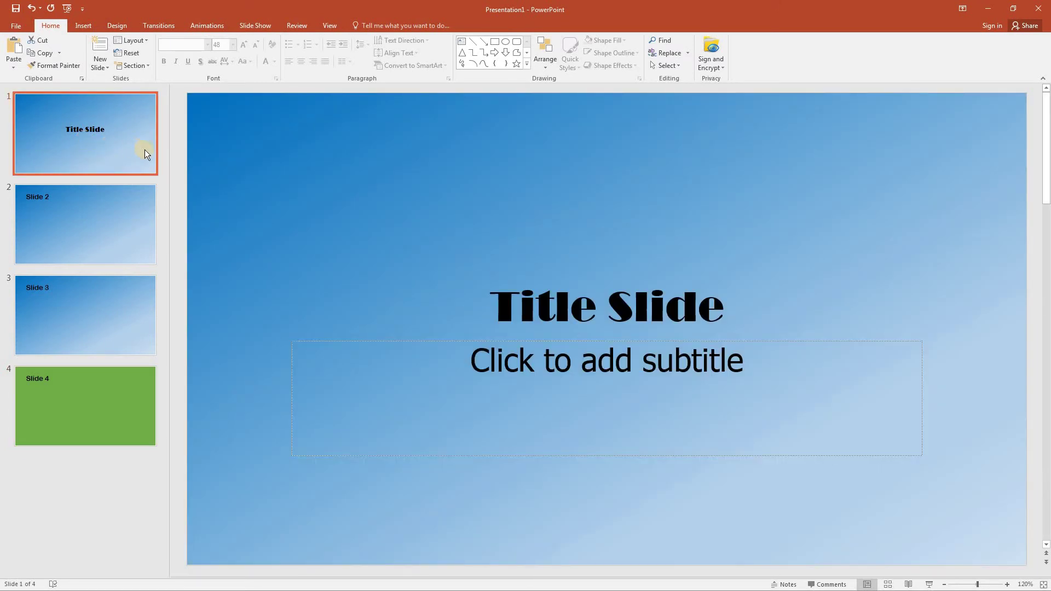
{"action": "left_click", "coordinate": [129, 215]}
{"action": "left_click", "coordinate": [129, 304]}
{"action": "left_click", "coordinate": [125, 411]}
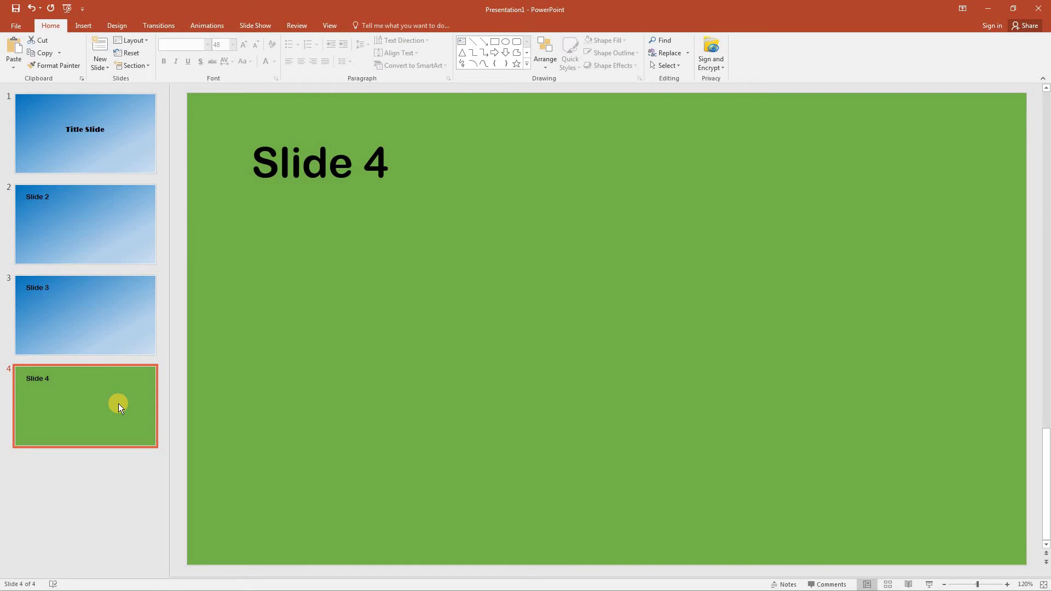
Step: Insert a Title and Content slide as slide 5, after slide 4
{"action": "left_click", "coordinate": [87, 472]}
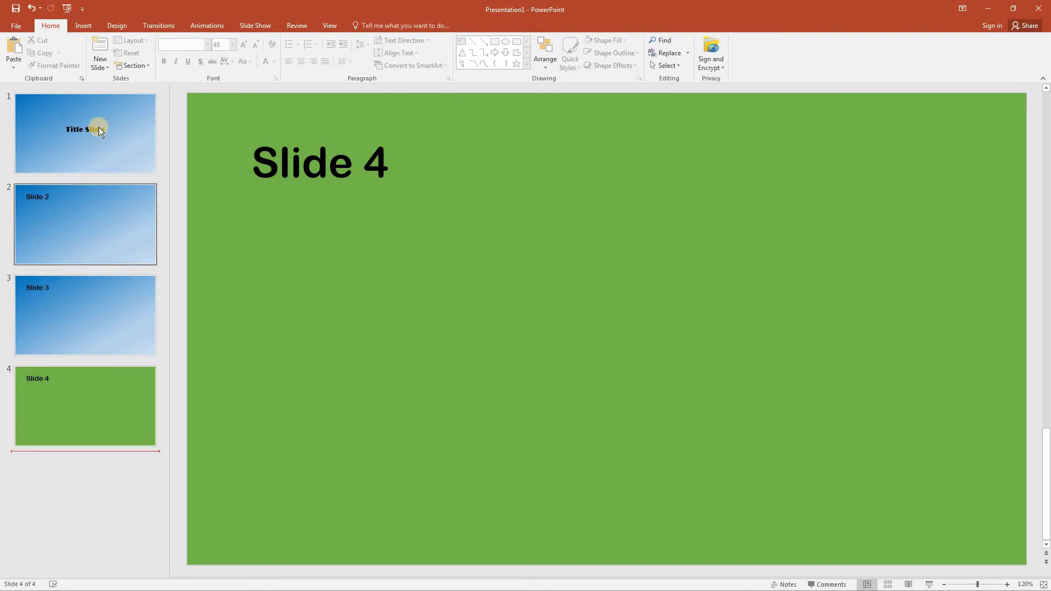
{"action": "left_click", "coordinate": [98, 66]}
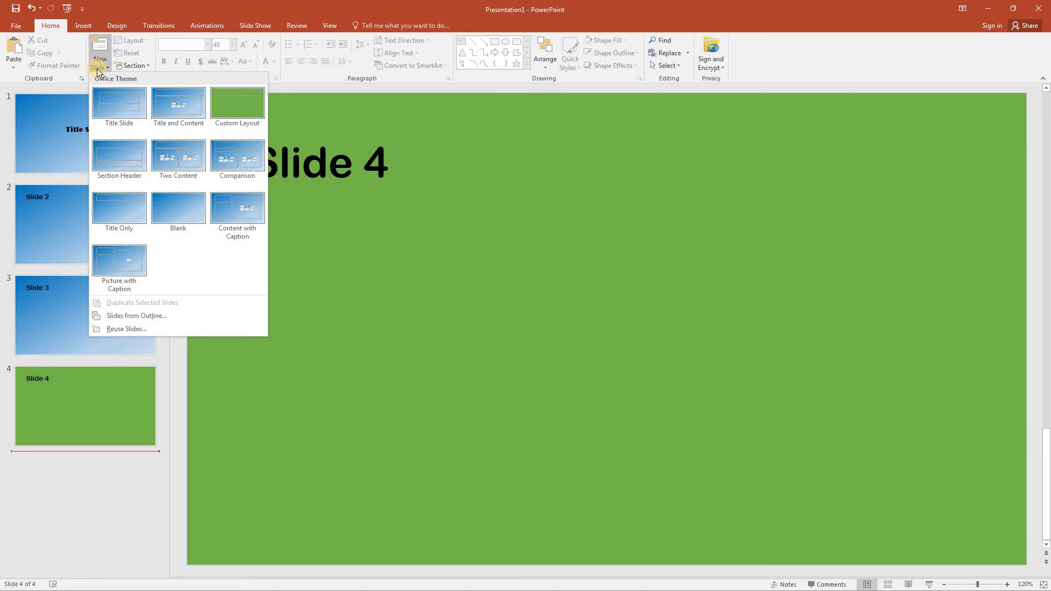
{"action": "left_click", "coordinate": [175, 110]}
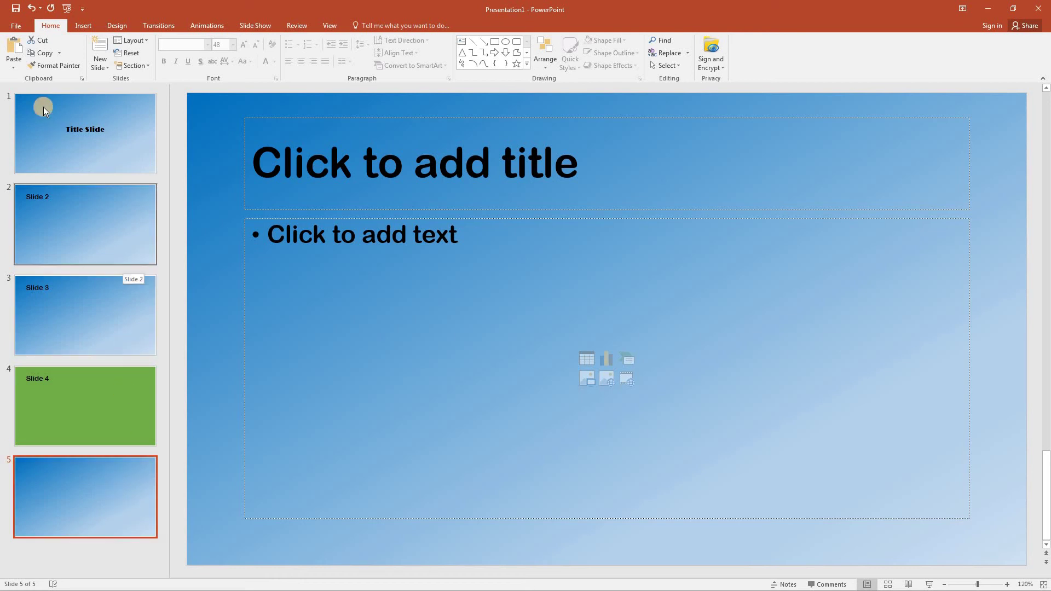
Step: Save the presentation as 'Custom Masters' and close it
{"action": "left_click", "coordinate": [7, 27]}
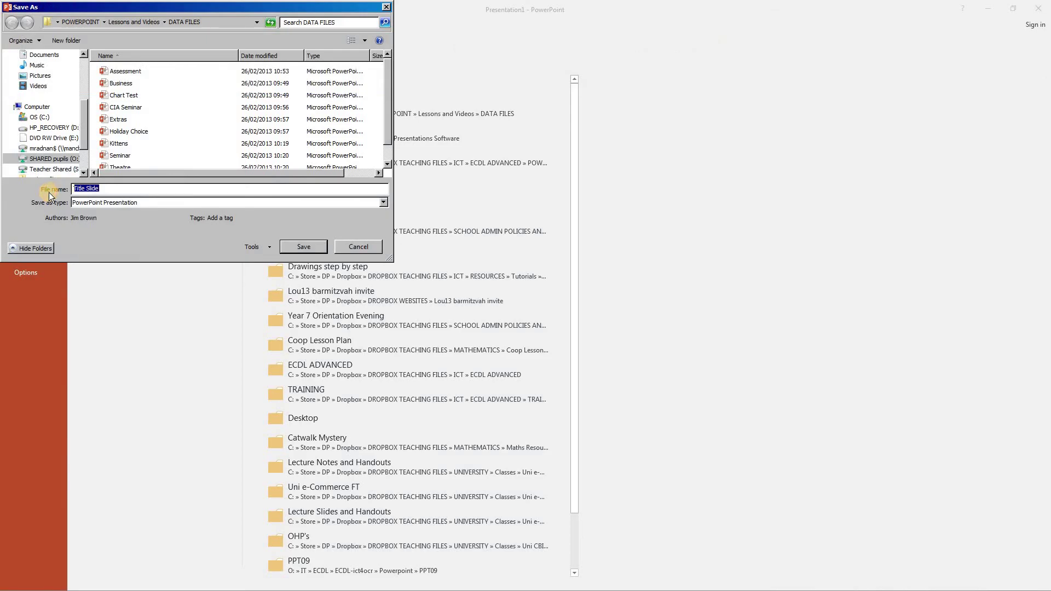
{"action": "type", "text": "Custom Masters"}
{"action": "left_click", "coordinate": [307, 246]}
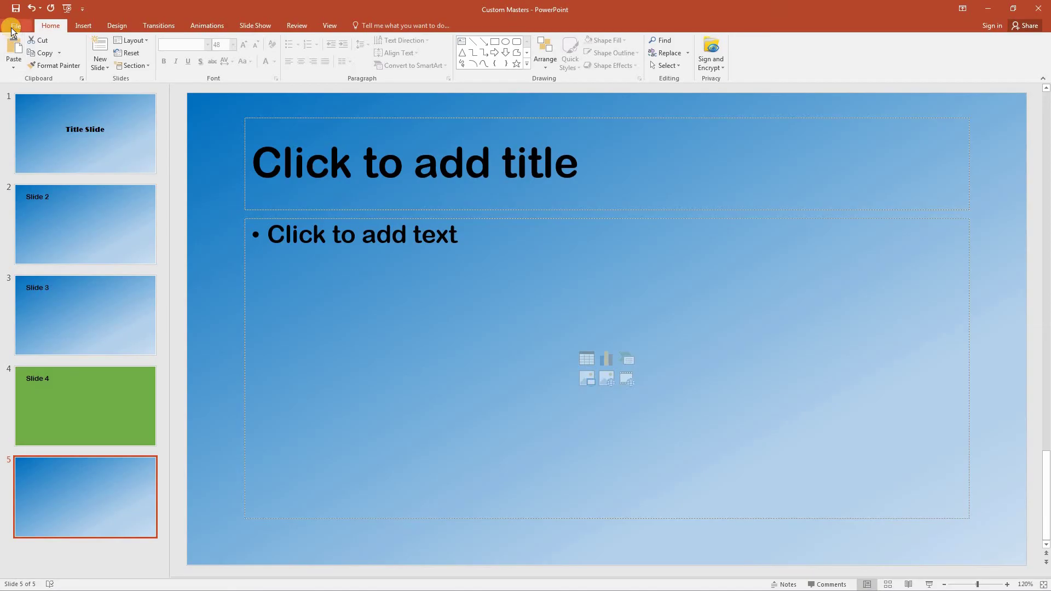
{"action": "left_click", "coordinate": [13, 26]}
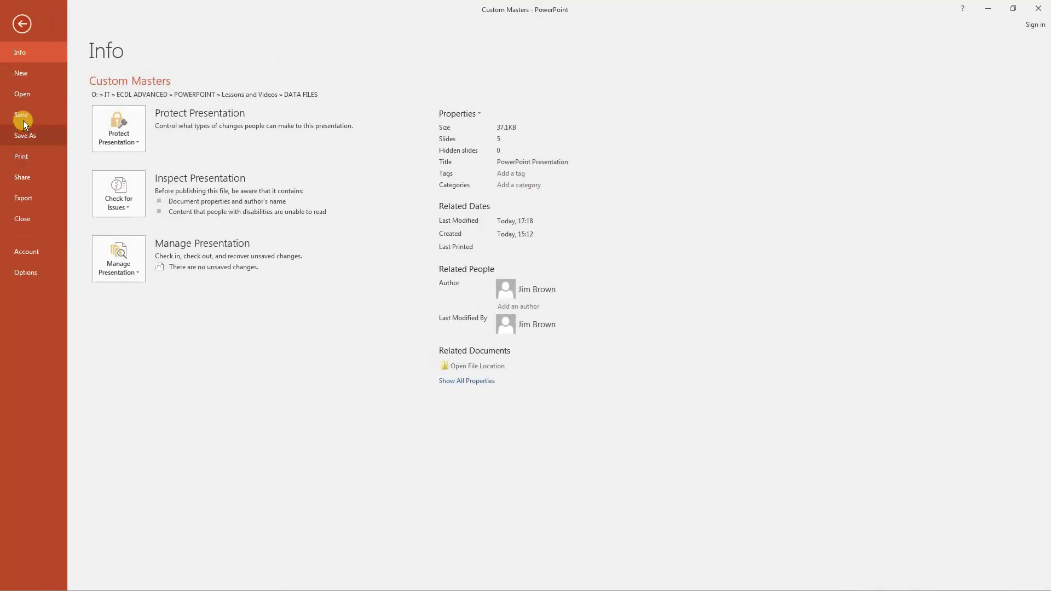
{"action": "left_click", "coordinate": [32, 219]}
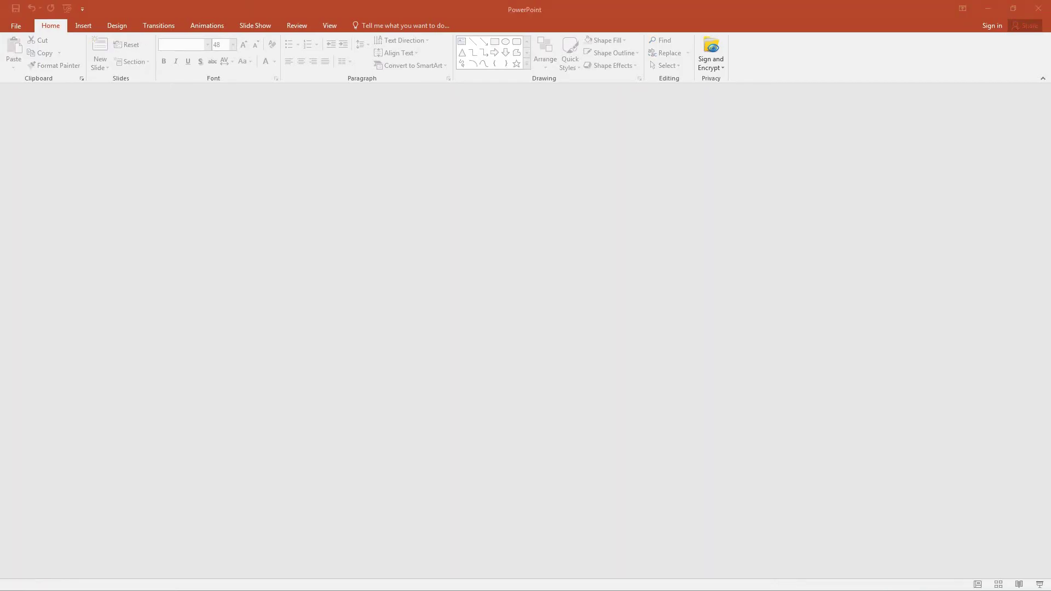